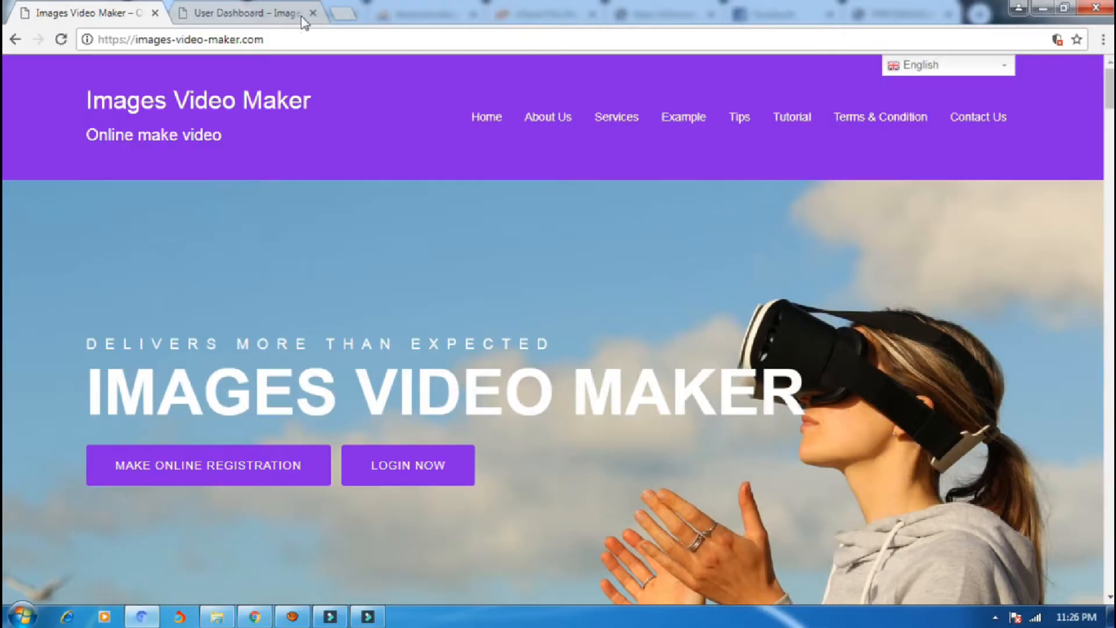
# Browse the Images Video Maker home page and open the online registration form.
pyautogui.moveTo(635, 128)
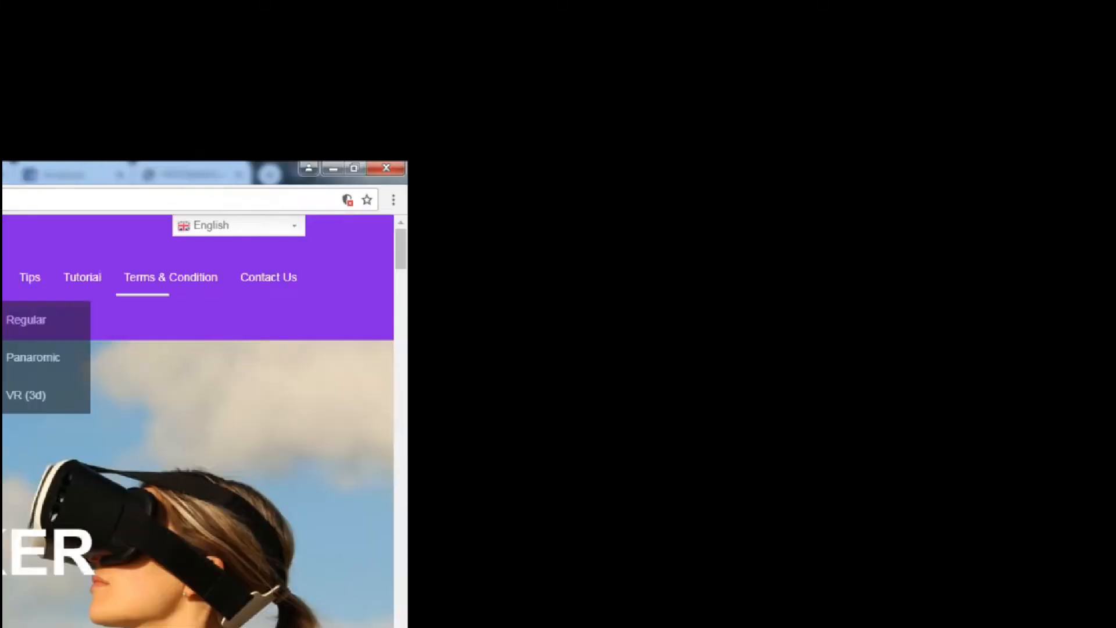
pyautogui.scroll(-10, 73, 283)
pyautogui.scroll(-12, 75, 287)
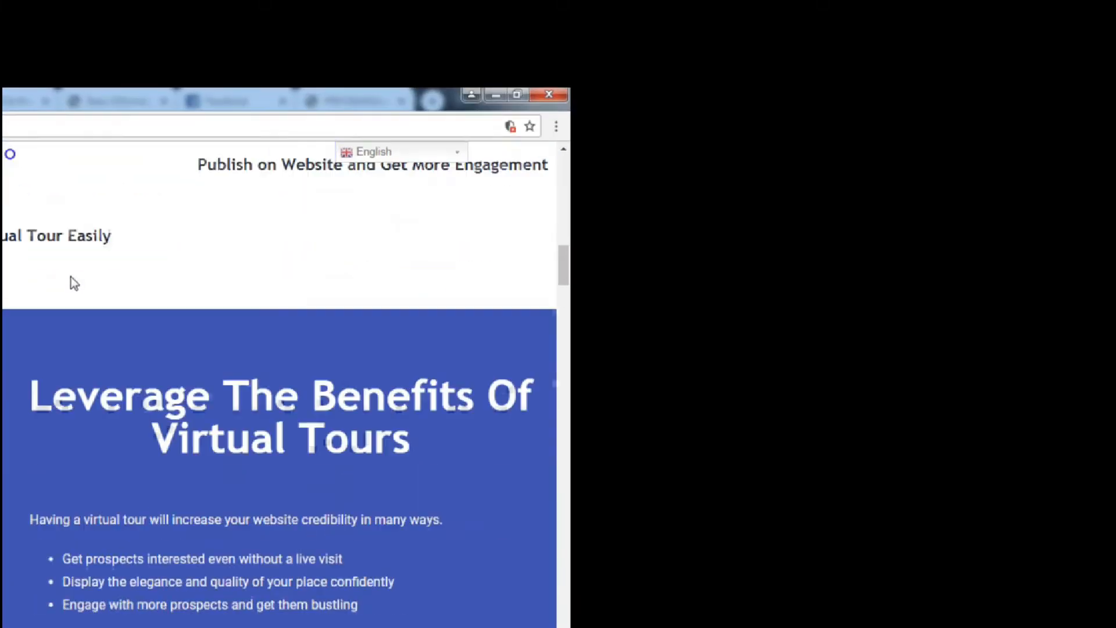
pyautogui.scroll(-15, 74, 283)
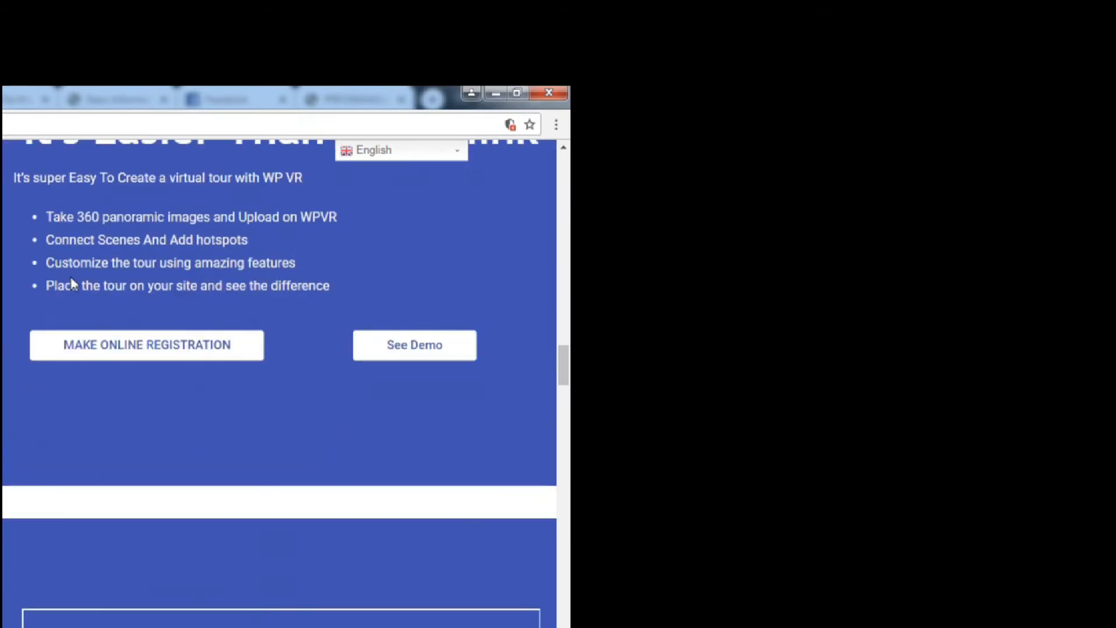
pyautogui.scroll(-12, 73, 283)
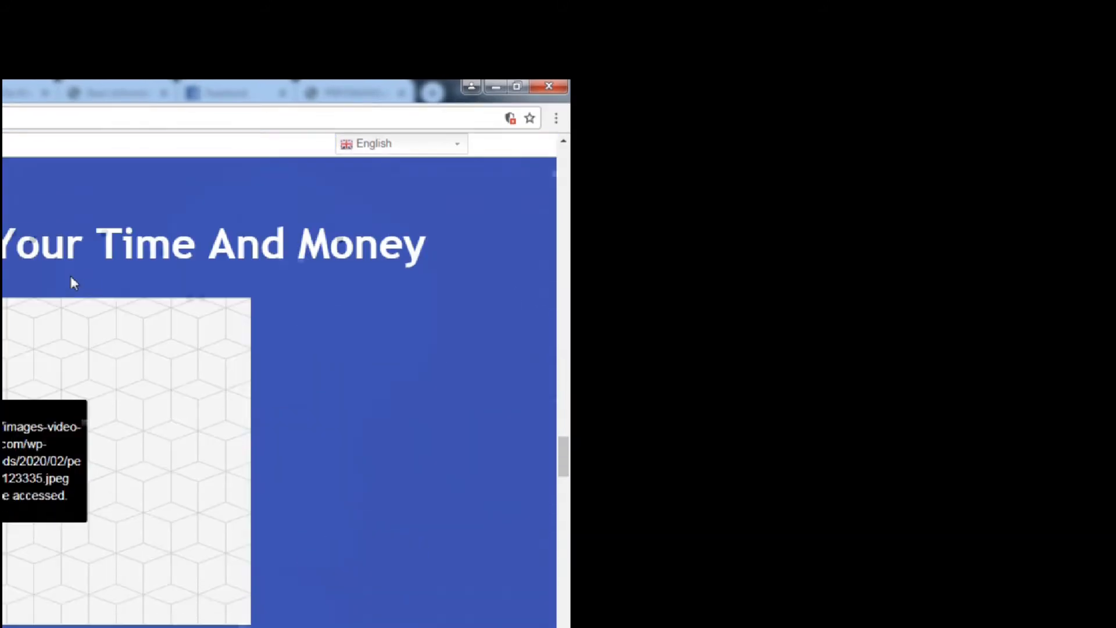
pyautogui.scroll(-12, 72, 276)
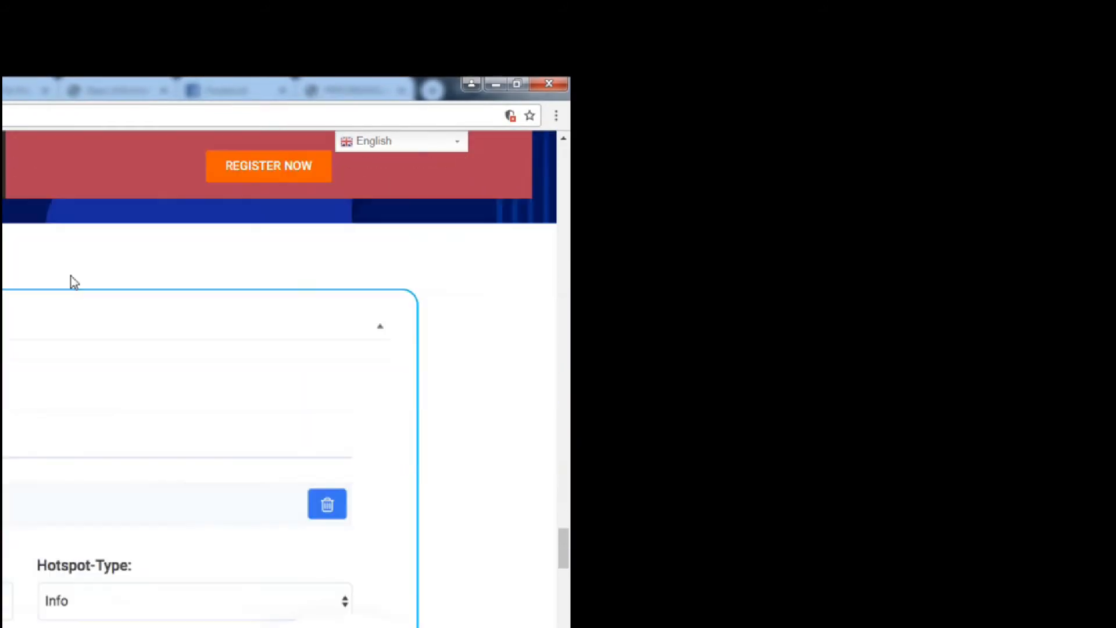
pyautogui.scroll(-6, 74, 283)
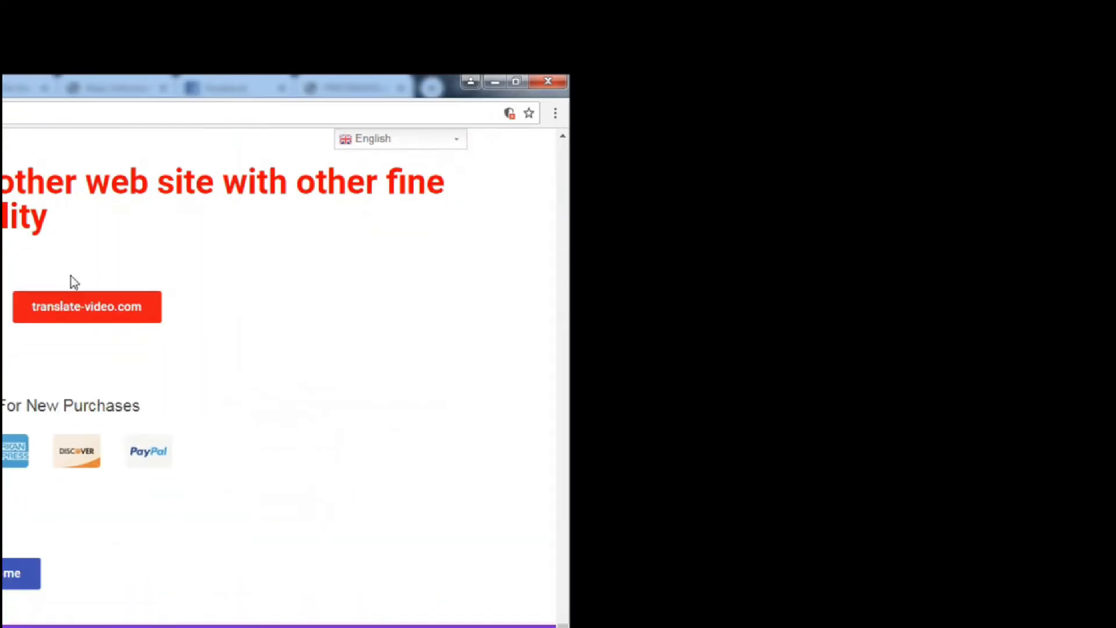
pyautogui.scroll(20, 73, 283)
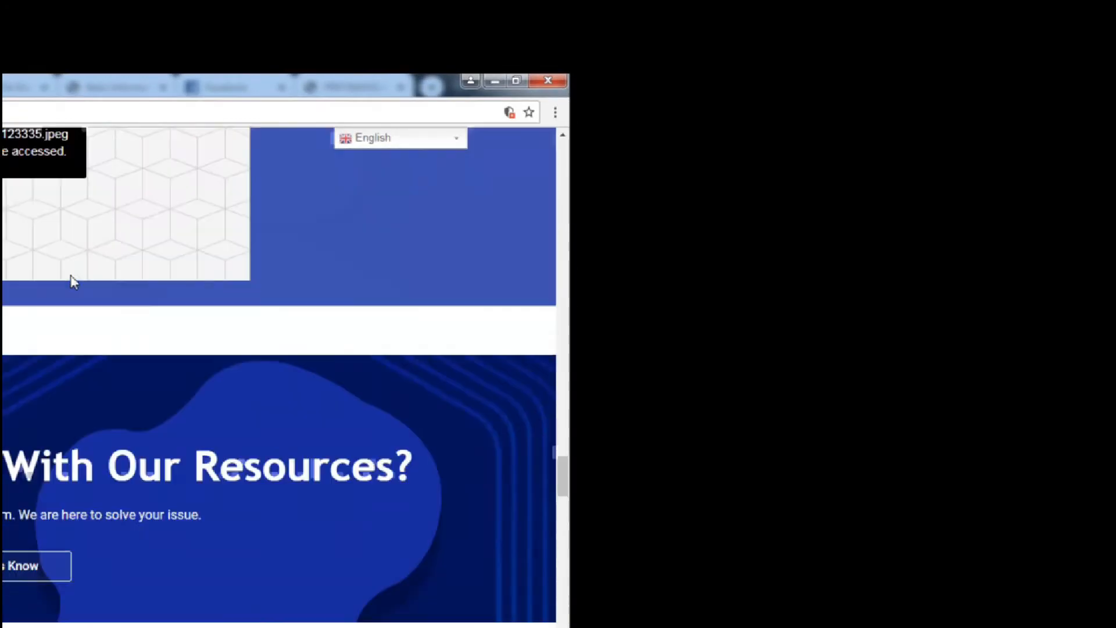
pyautogui.scroll(15, 72, 281)
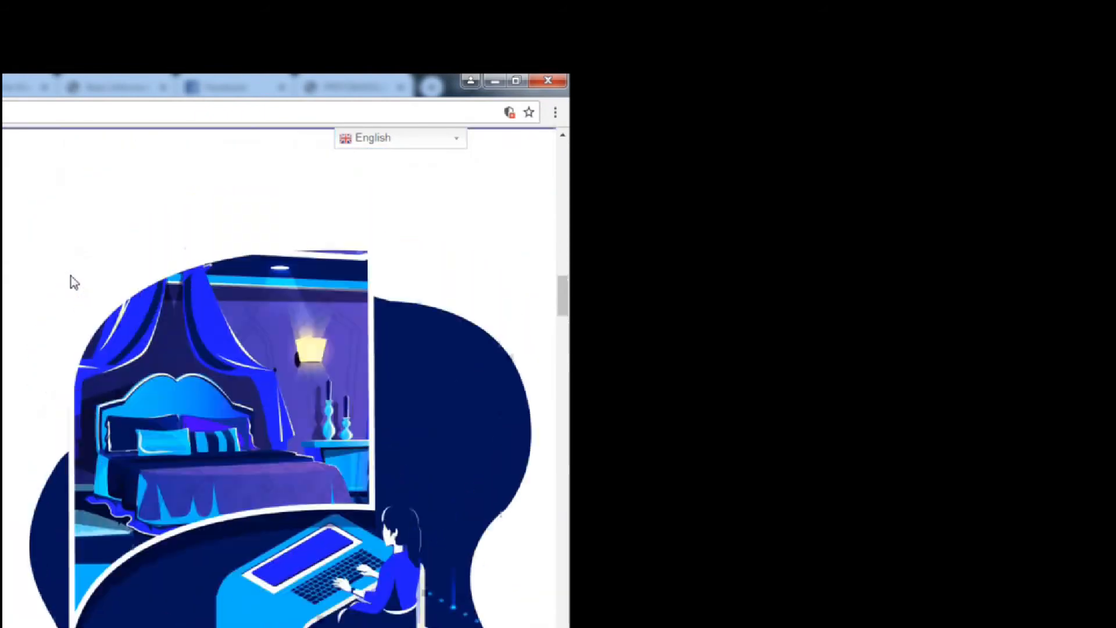
pyautogui.scroll(10, 73, 283)
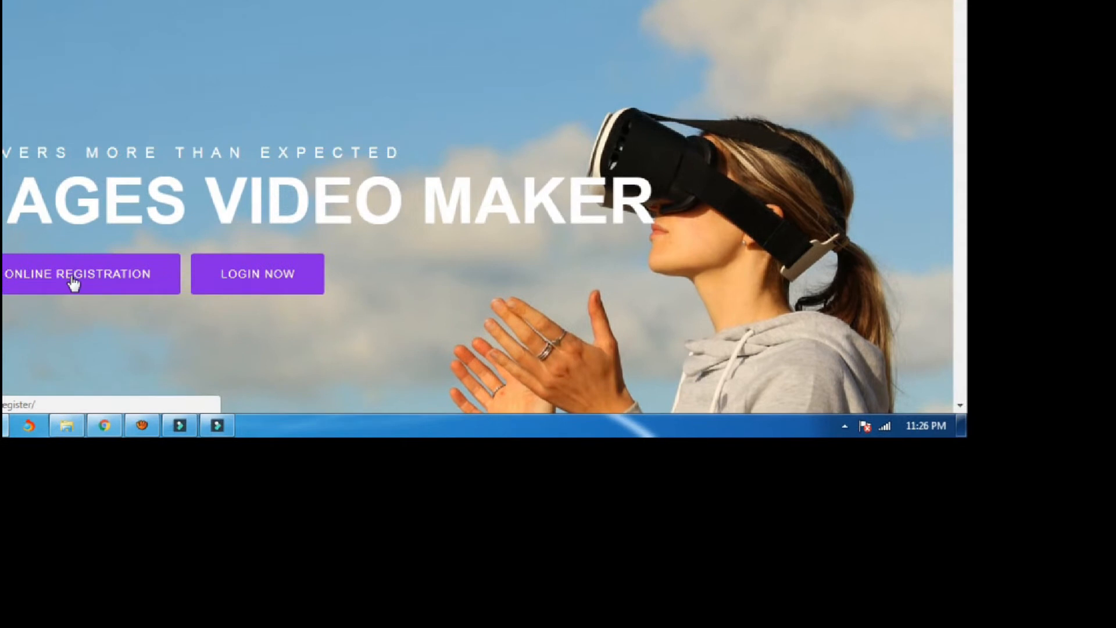
pyautogui.click(73, 284)
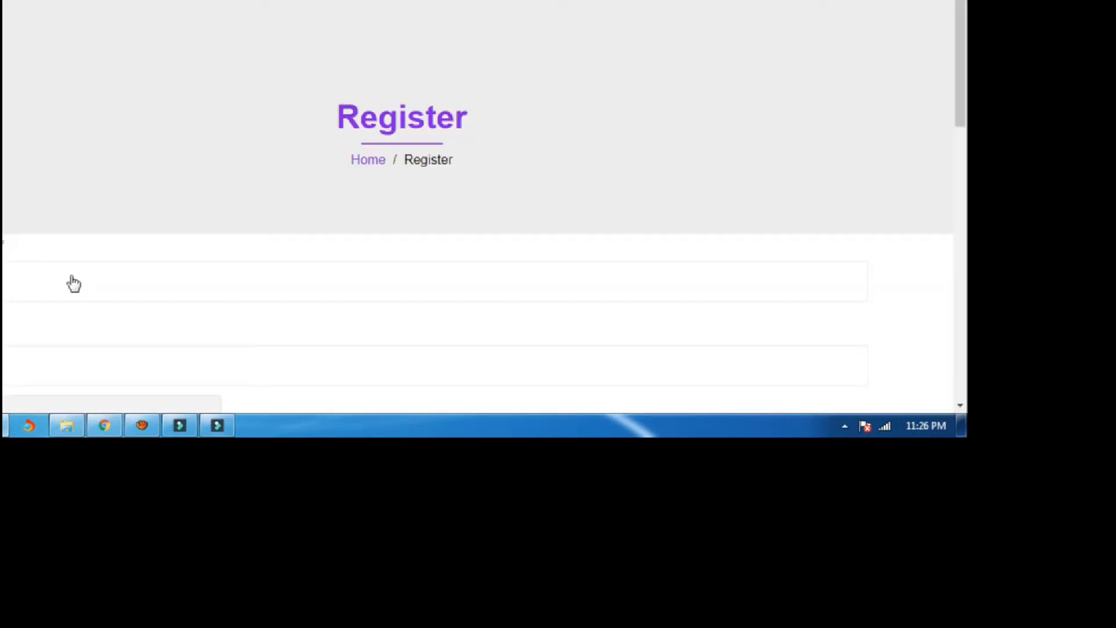
pyautogui.scroll(-2, 71, 279)
pyautogui.scroll(-1, 73, 275)
# Enter the username, then reuse it for a gmail.com e-mail address.
pyautogui.click(72, 275)
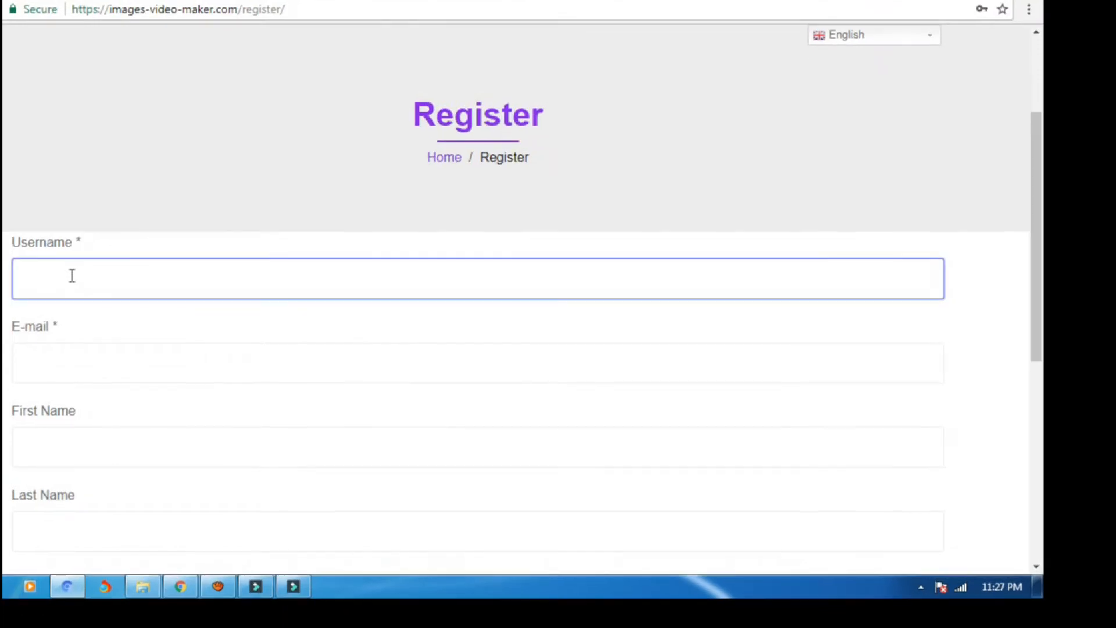
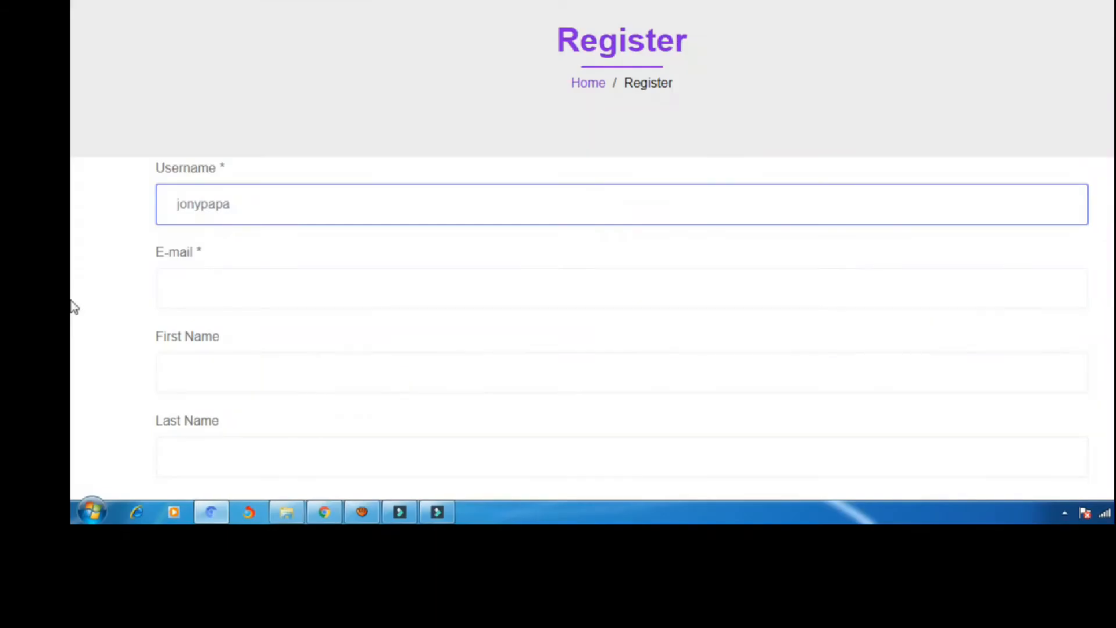
pyautogui.scroll(-3, 87, 285)
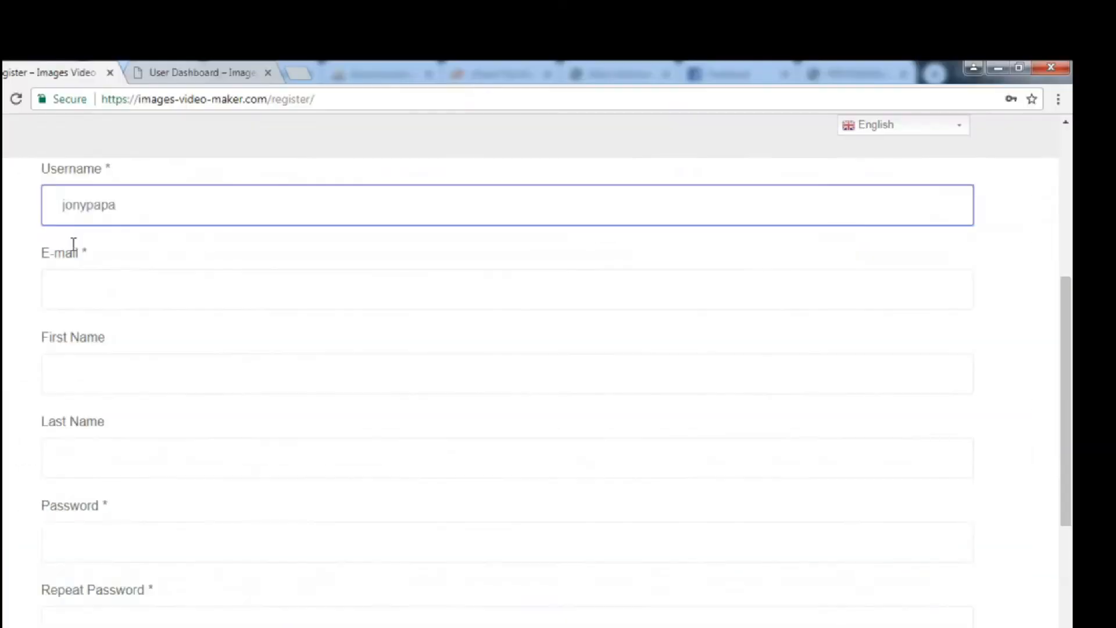
pyautogui.click(104, 292)
pyautogui.moveTo(120, 206); pyautogui.dragTo(2, 215)
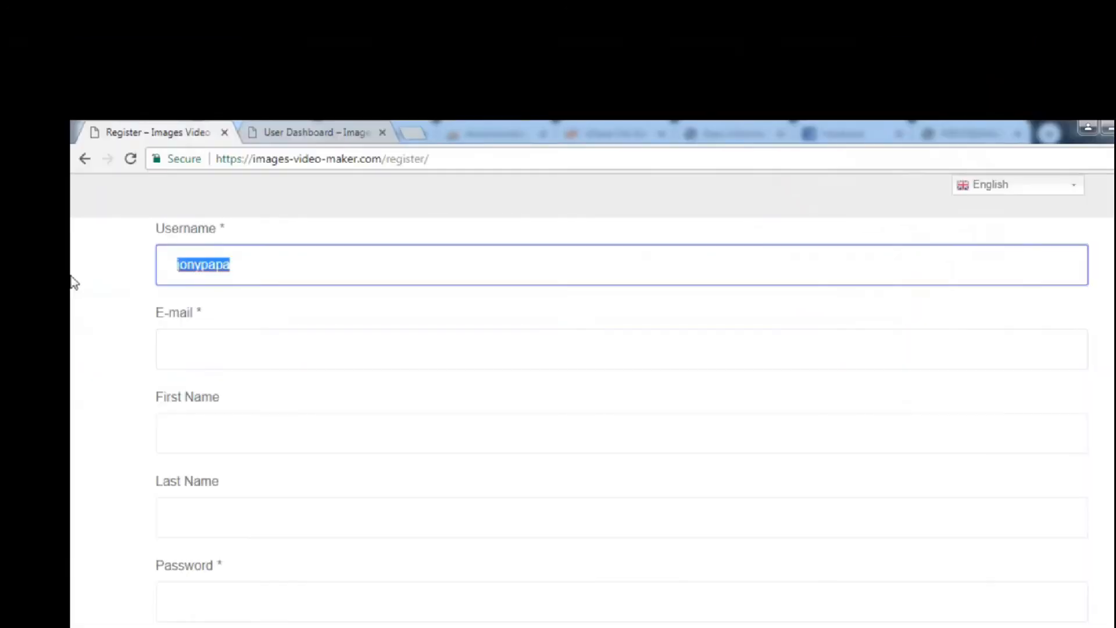
pyautogui.hotkey('ctrl', 'c')
pyautogui.click(196, 347)
pyautogui.hotkey('ctrl', 'v')
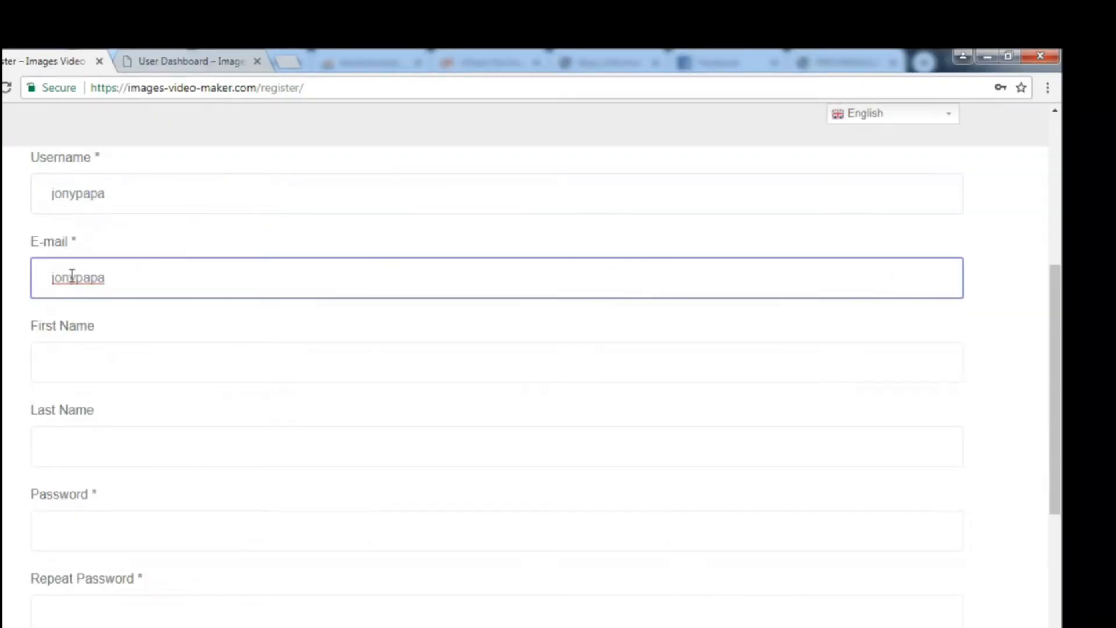
pyautogui.write('@gmail.com')
# Fill in the First Name and Last Name fields.
pyautogui.click(106, 347)
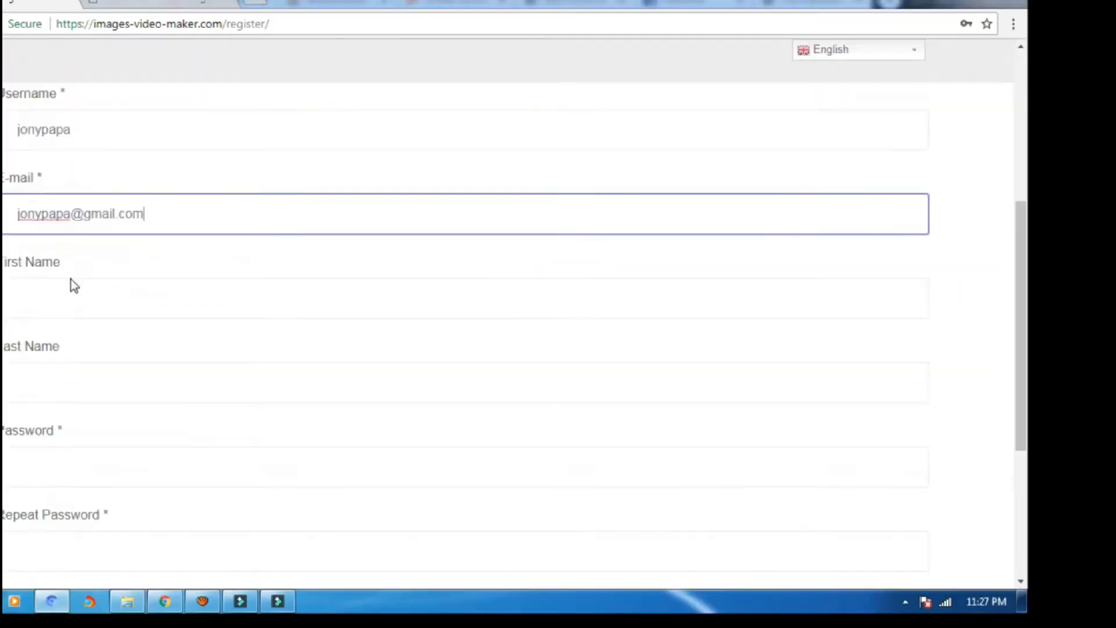
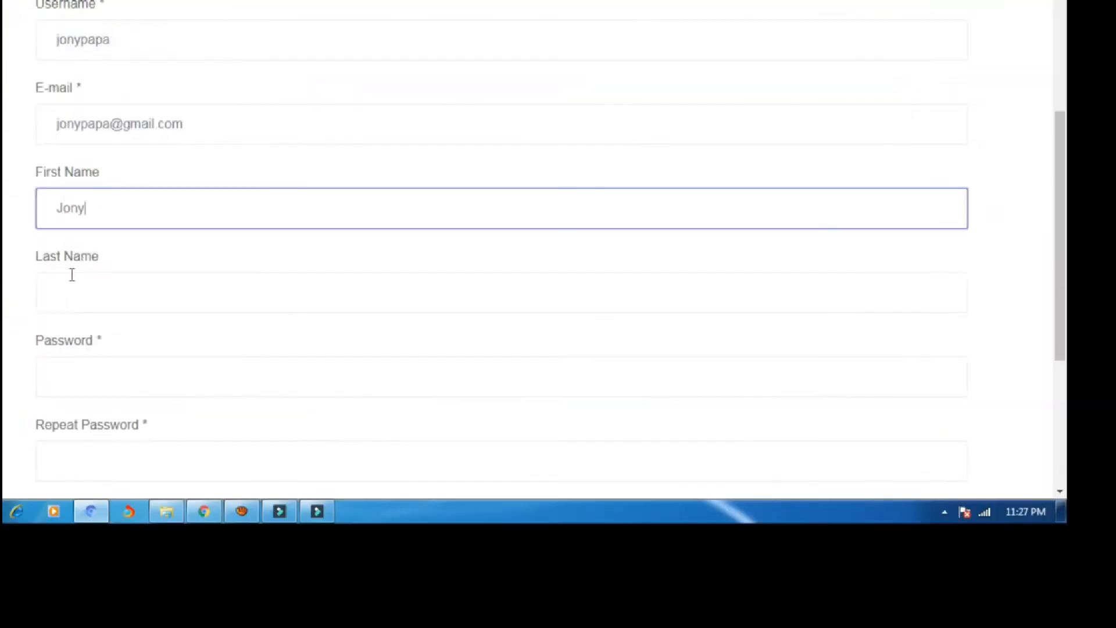
pyautogui.click(33, 360)
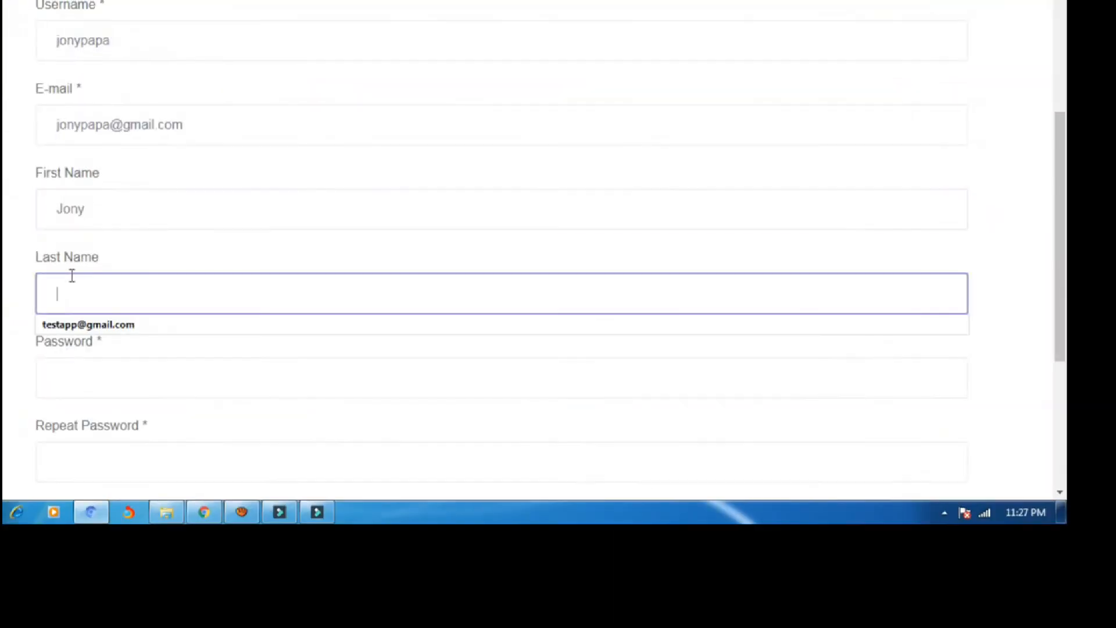
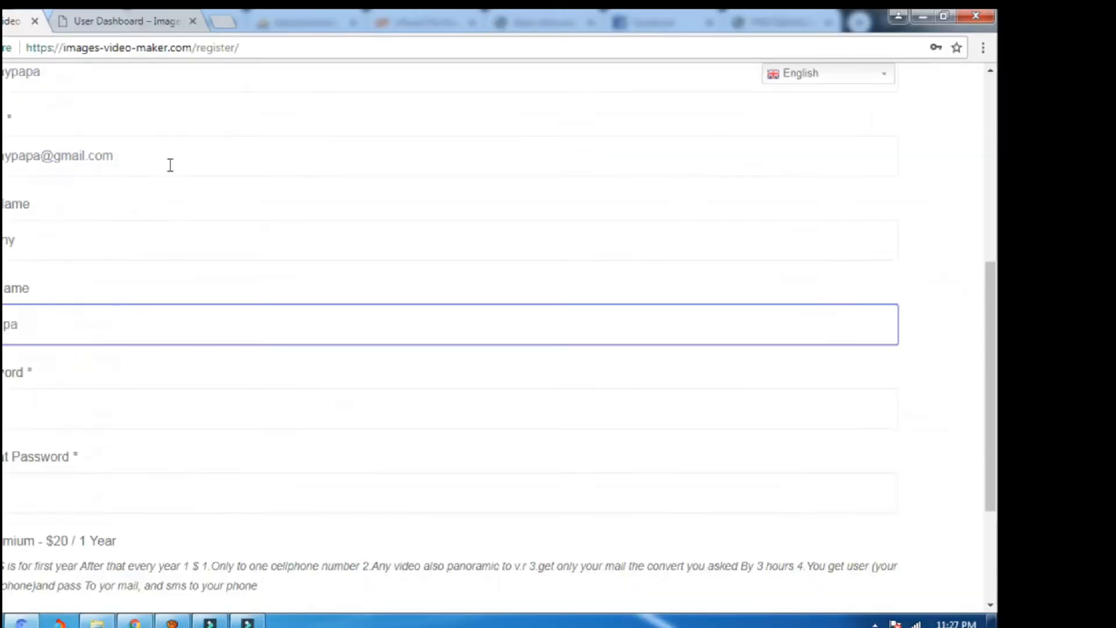
# Paste the same text into both Password and Repeat Password fields.
pyautogui.tripleClick(239, 133)
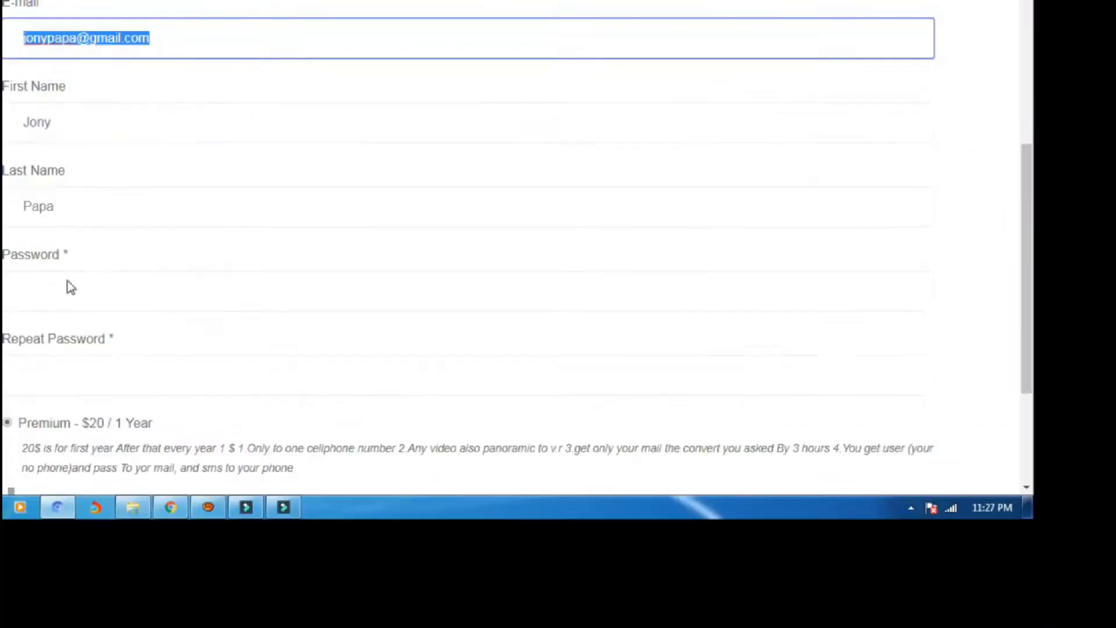
pyautogui.click(223, 519)
pyautogui.hotkey('ctrl', 'v')
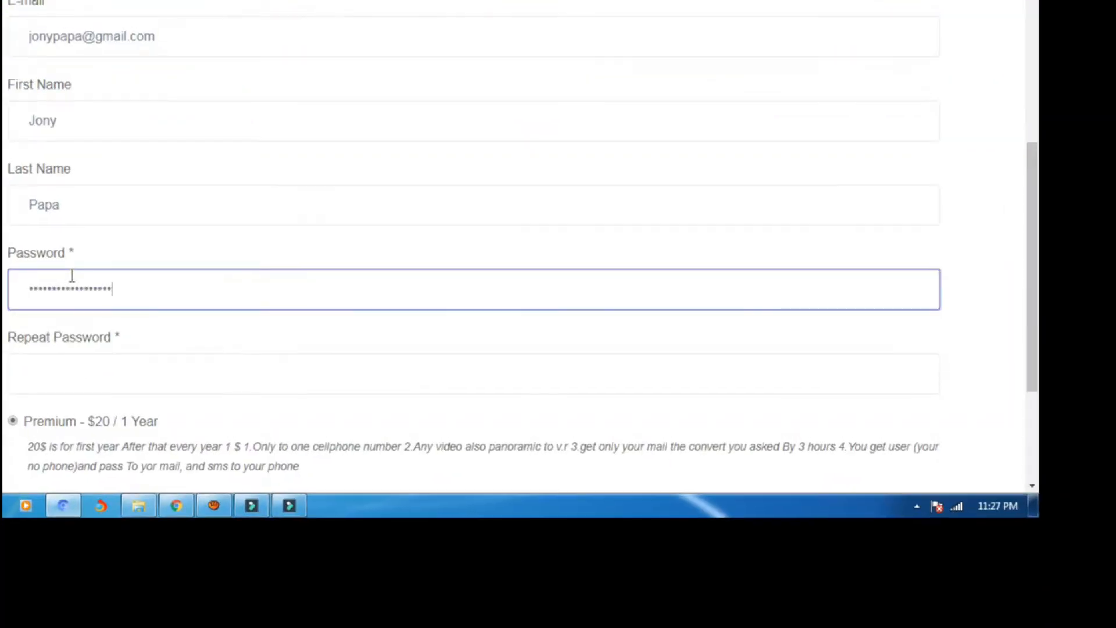
pyautogui.click(99, 372)
pyautogui.hotkey('ctrl', 'v')
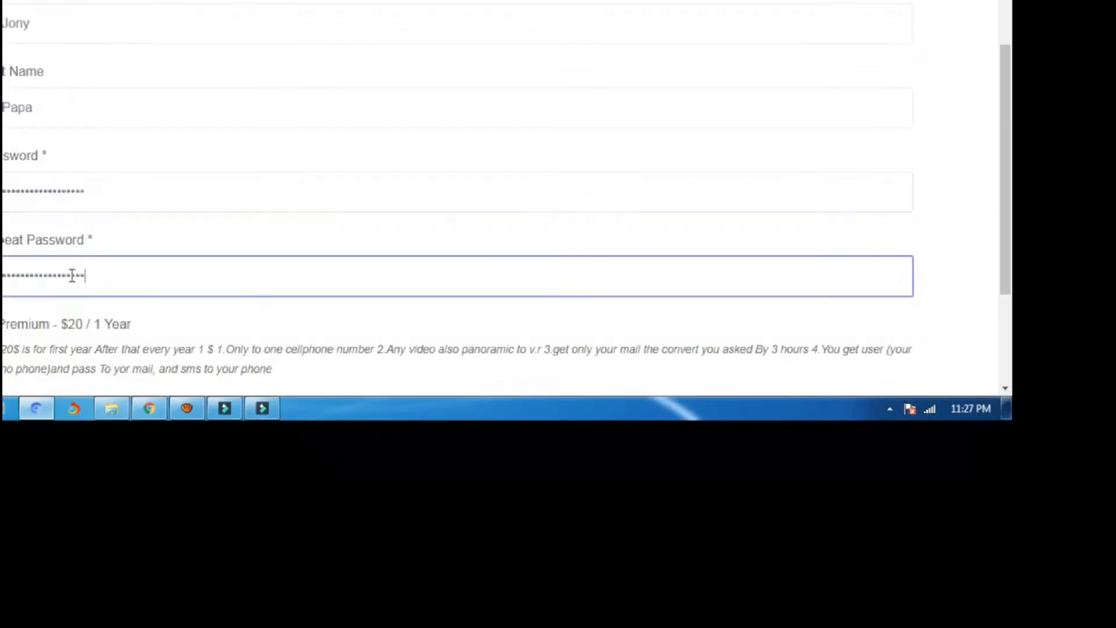
pyautogui.scroll(-3, 72, 276)
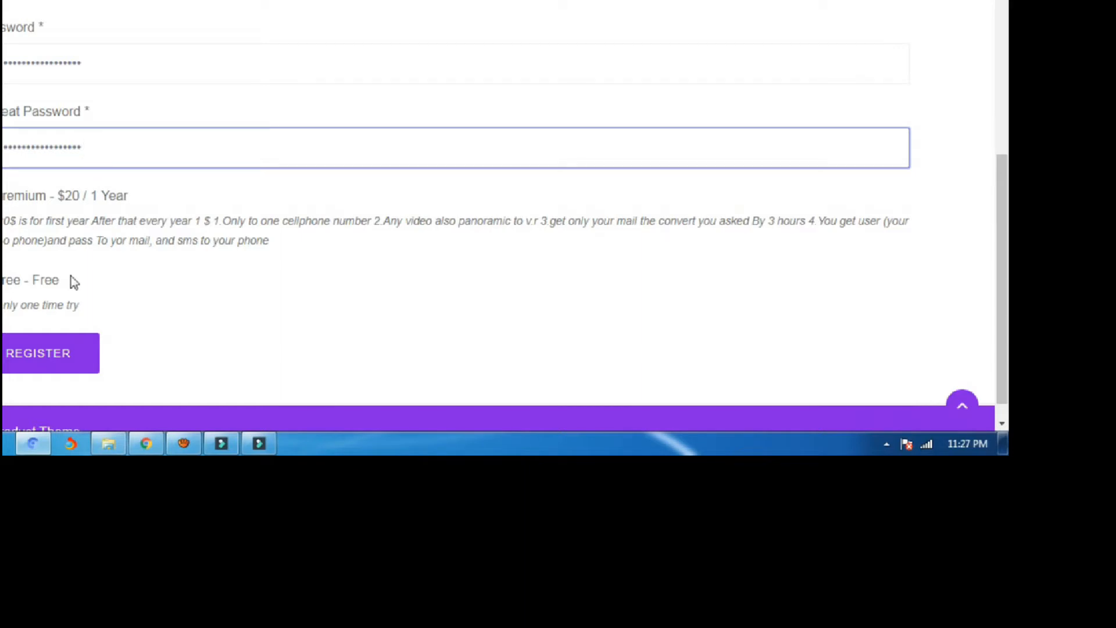
# Keep the Premium plan selected and submit the registration.
pyautogui.click(74, 277)
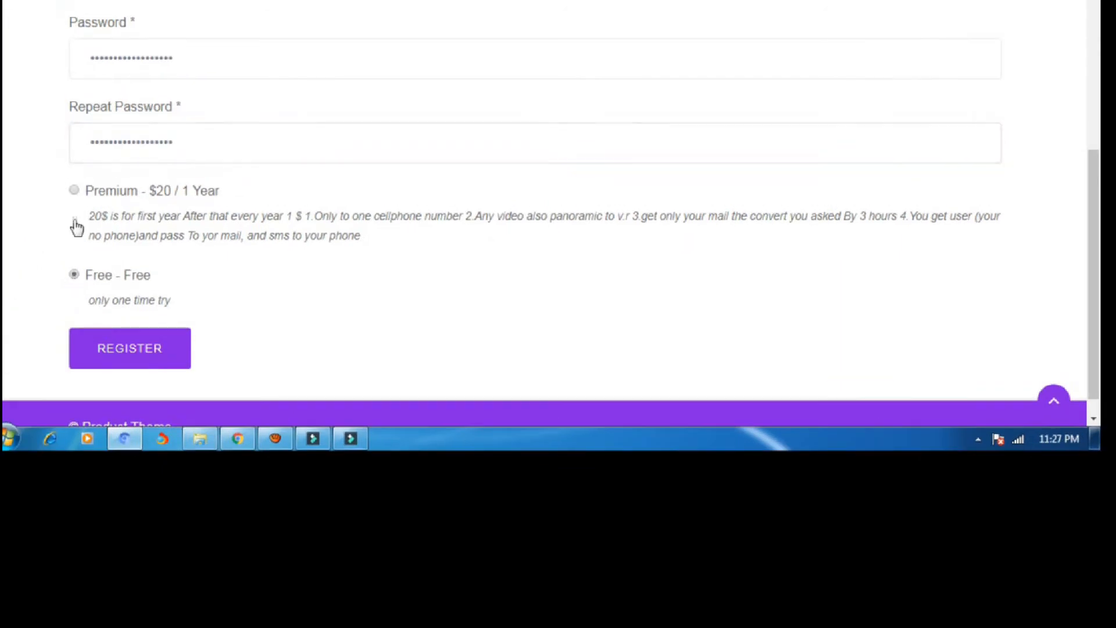
pyautogui.click(74, 191)
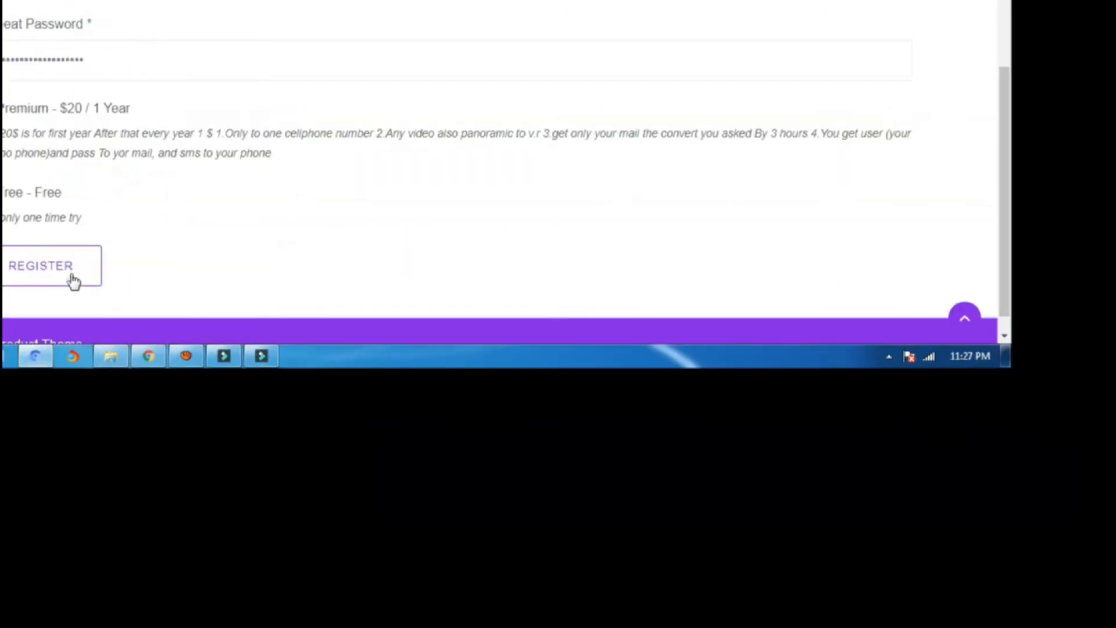
pyautogui.click(75, 278)
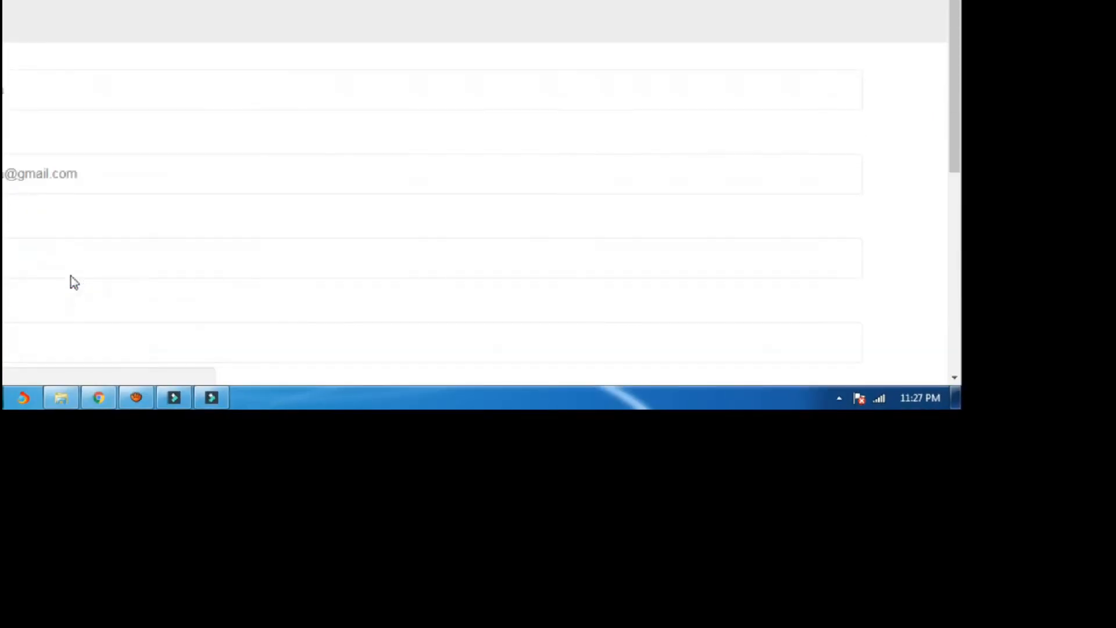
# Wait for the $20.00 USD PayPal checkout, glance at Tube Catcher, then return to the browser.
pyautogui.scroll(-5, 71, 277)
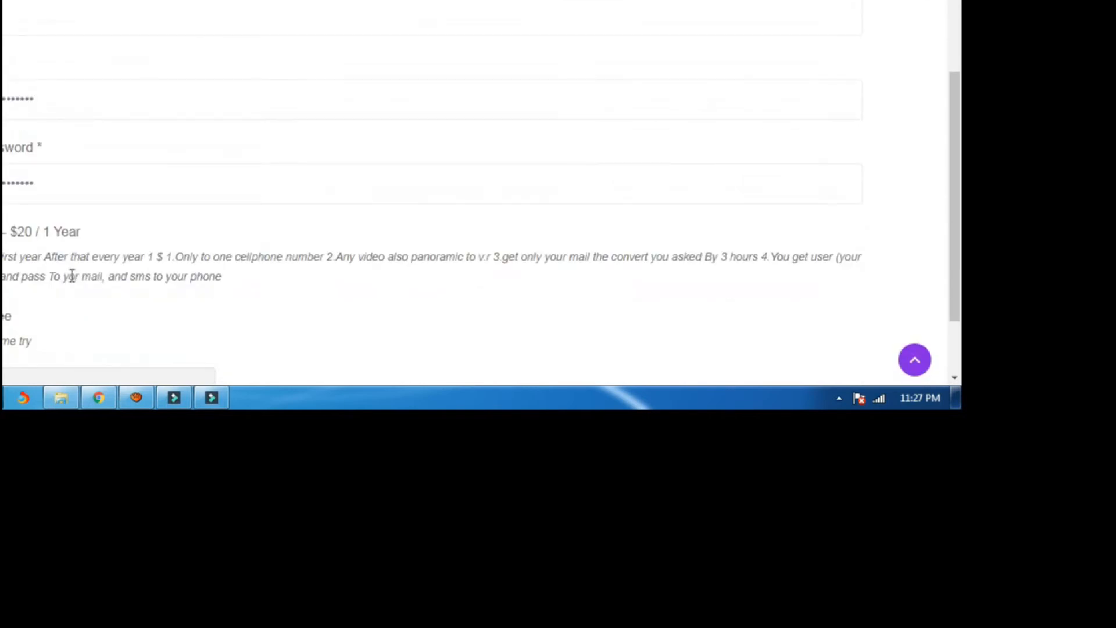
pyautogui.scroll(4, 71, 276)
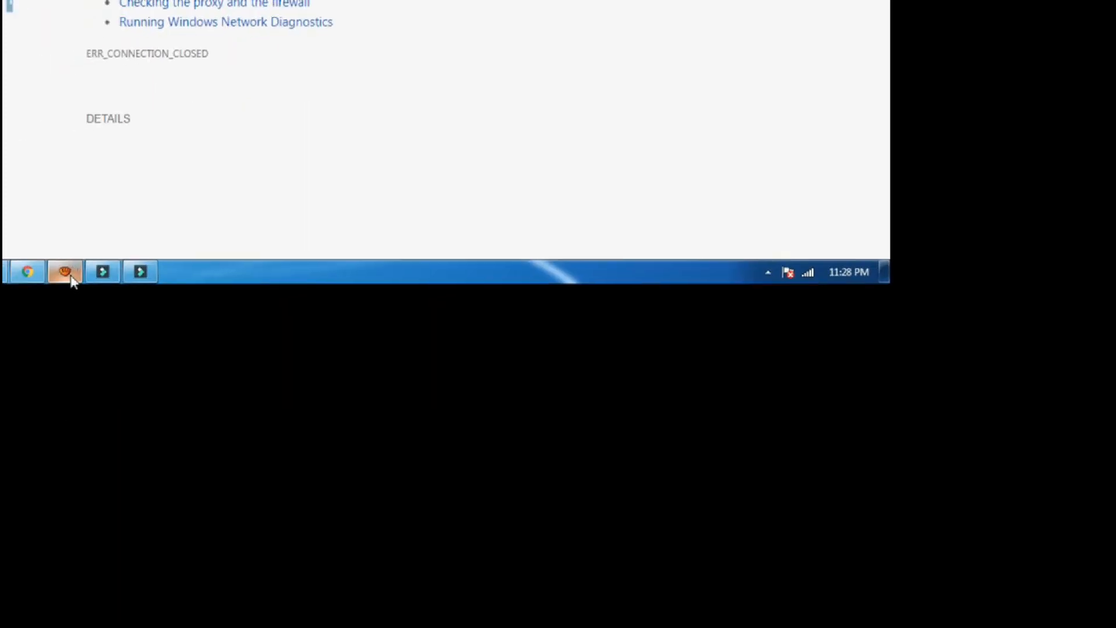
pyautogui.moveTo(40, 271)
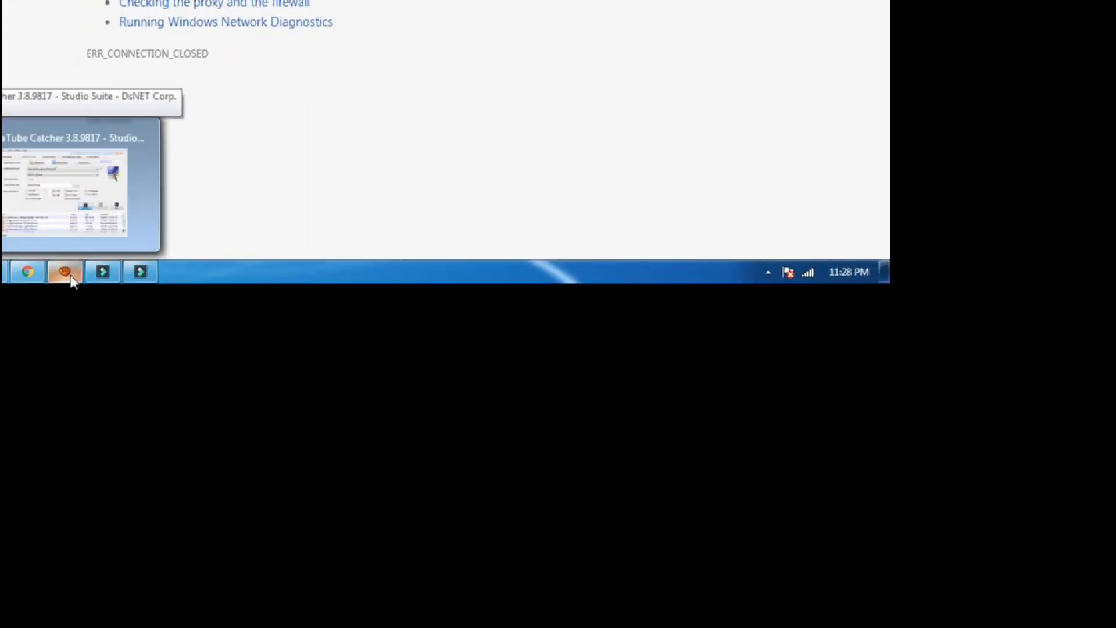
pyautogui.click(71, 277)
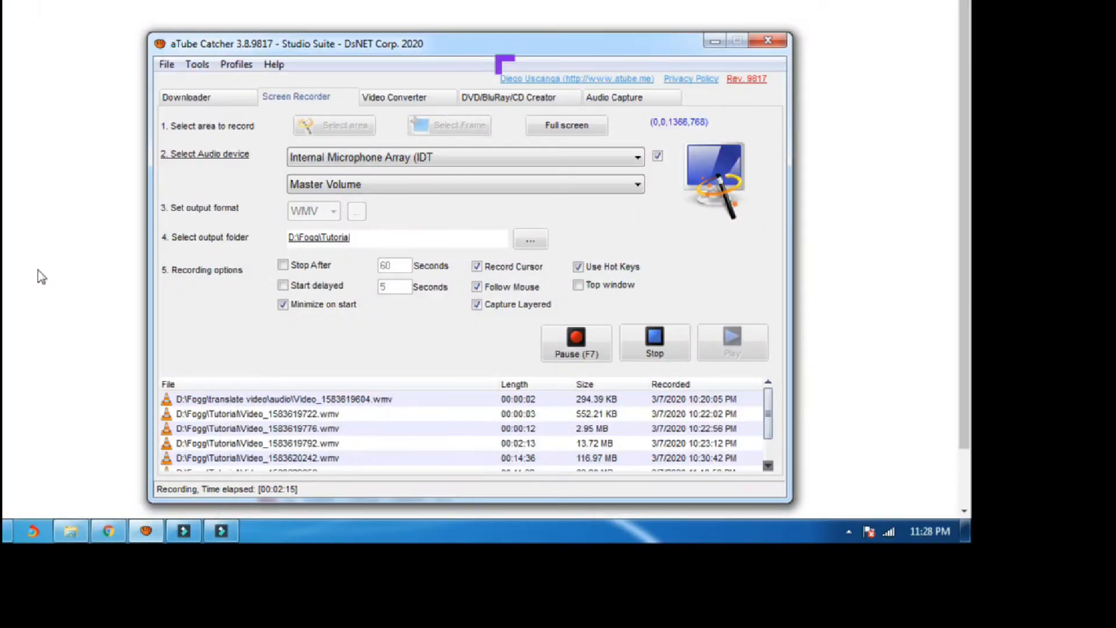
pyautogui.click(37, 270)
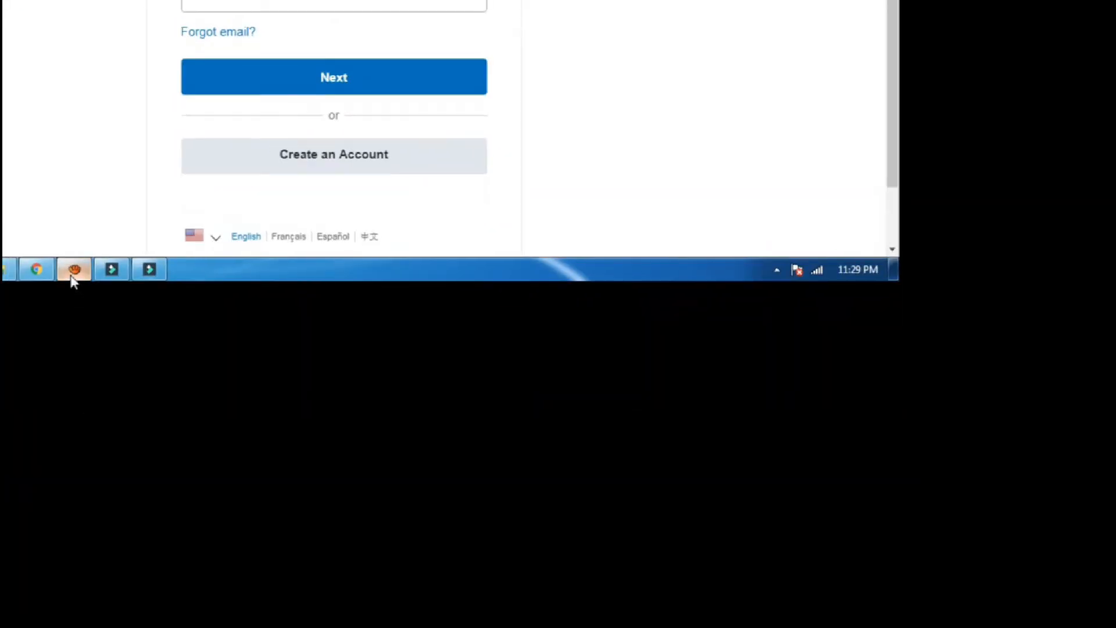
# Open the Images Video Maker home page in another tab, leaving the PayPal login open.
pyautogui.click(72, 277)
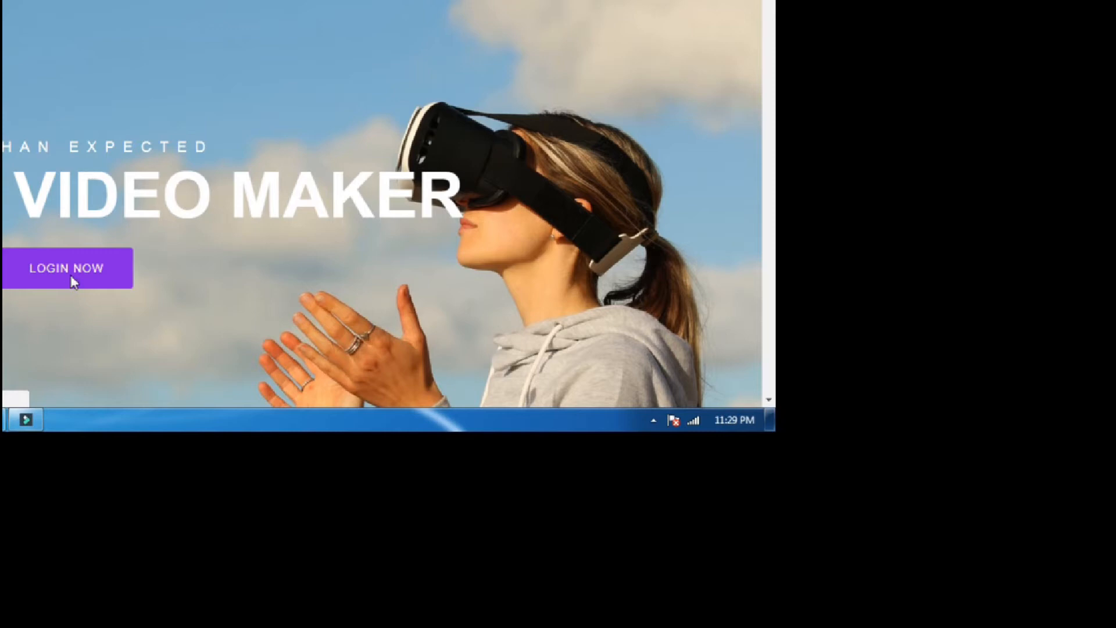
# Log in with the saved credentials and scroll through the dashboard's Regular, Panoramic and VR options.
pyautogui.click(73, 282)
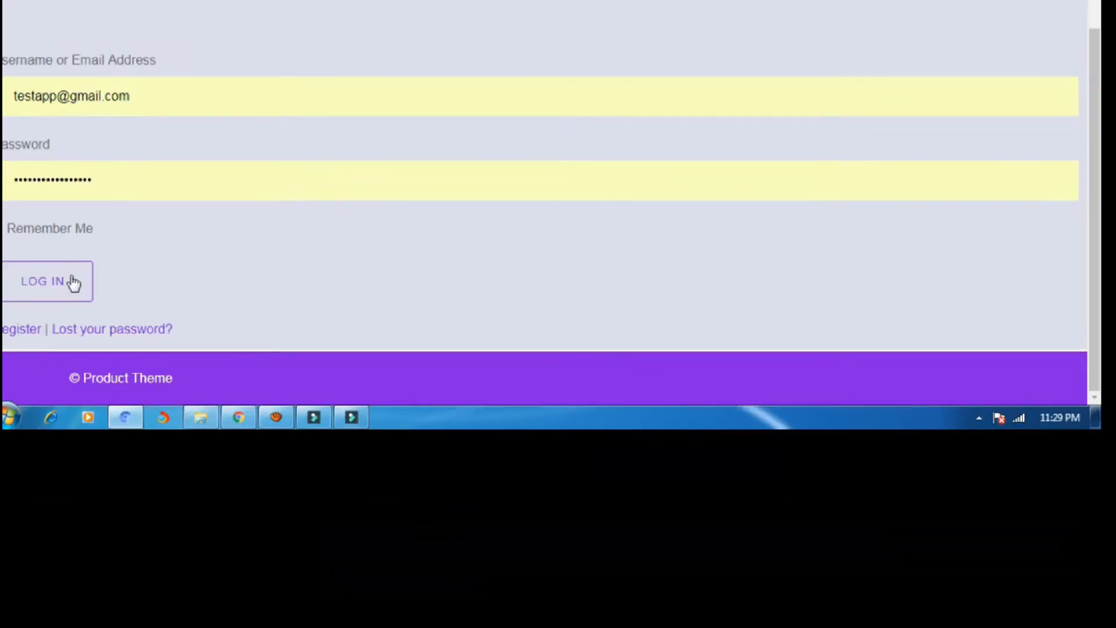
pyautogui.click(73, 282)
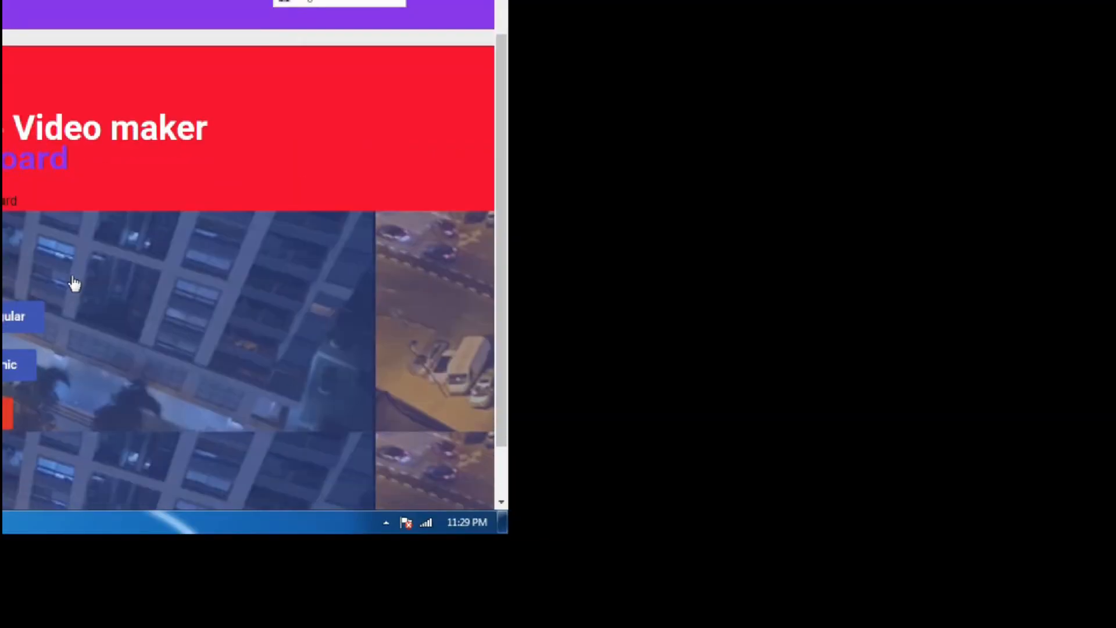
pyautogui.scroll(-1, 72, 278)
pyautogui.scroll(2, 71, 276)
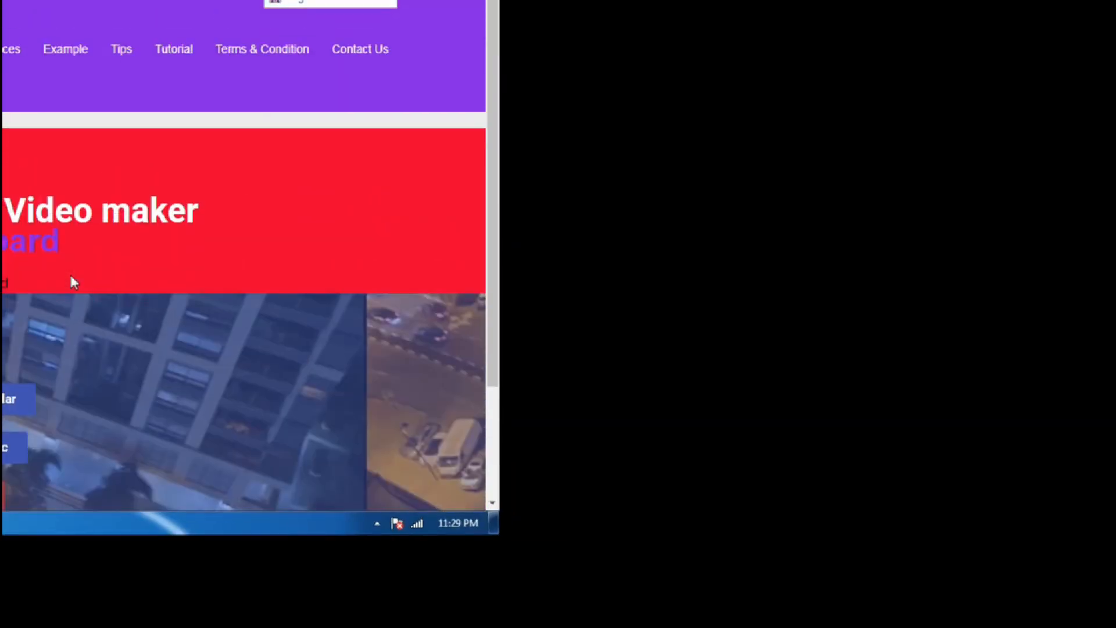
pyautogui.scroll(-1, 72, 282)
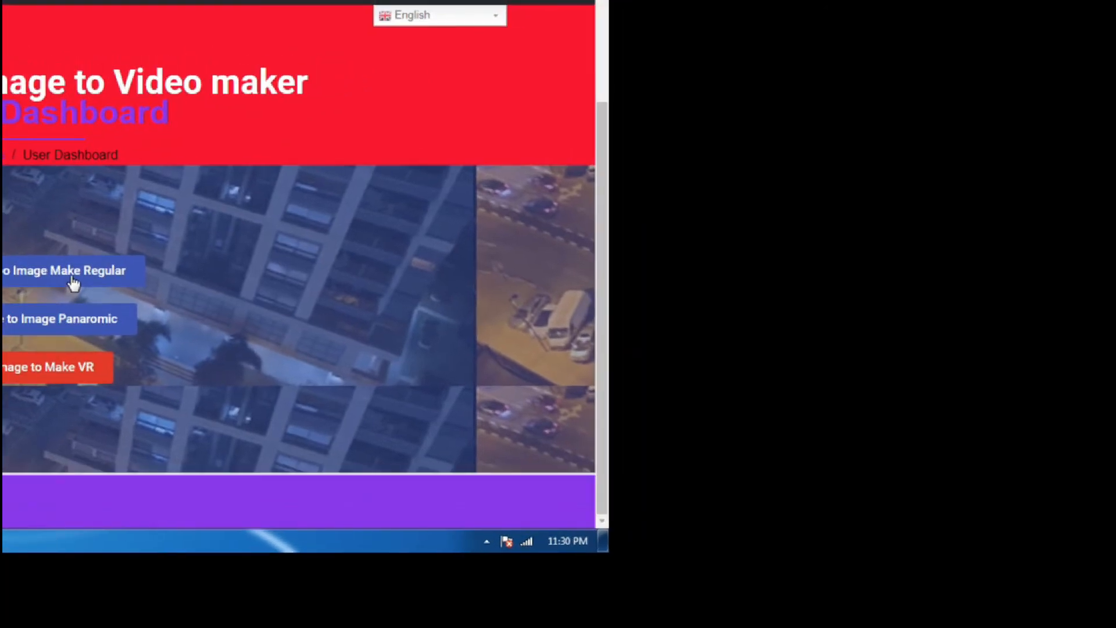
# Create a new WordPress post titled 'Test' and publish it.
pyautogui.click(72, 283)
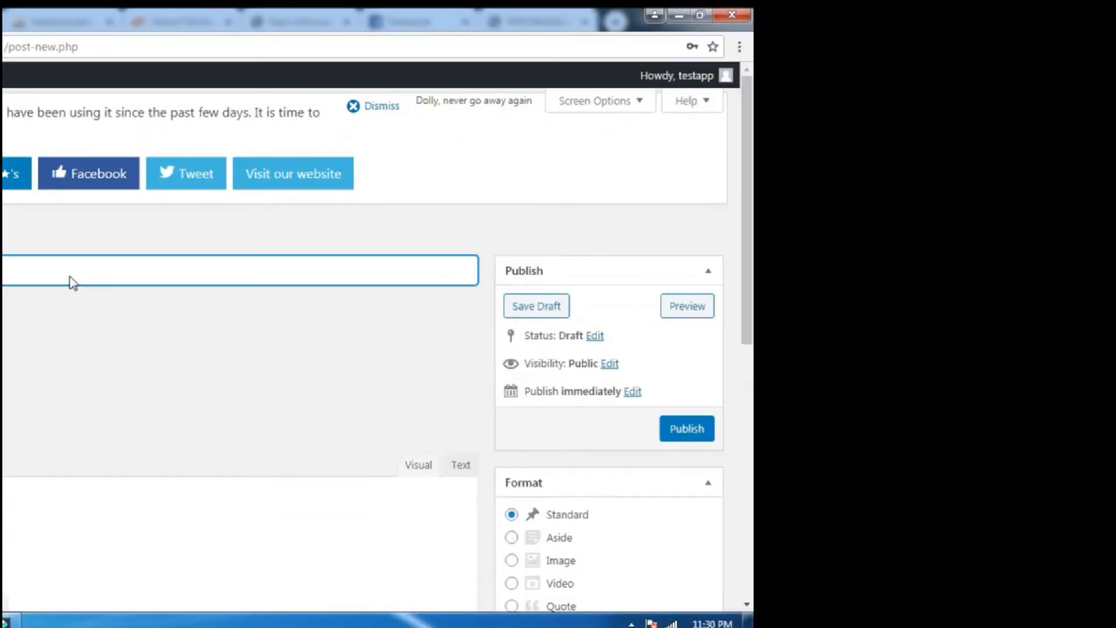
pyautogui.scroll(-3, 72, 283)
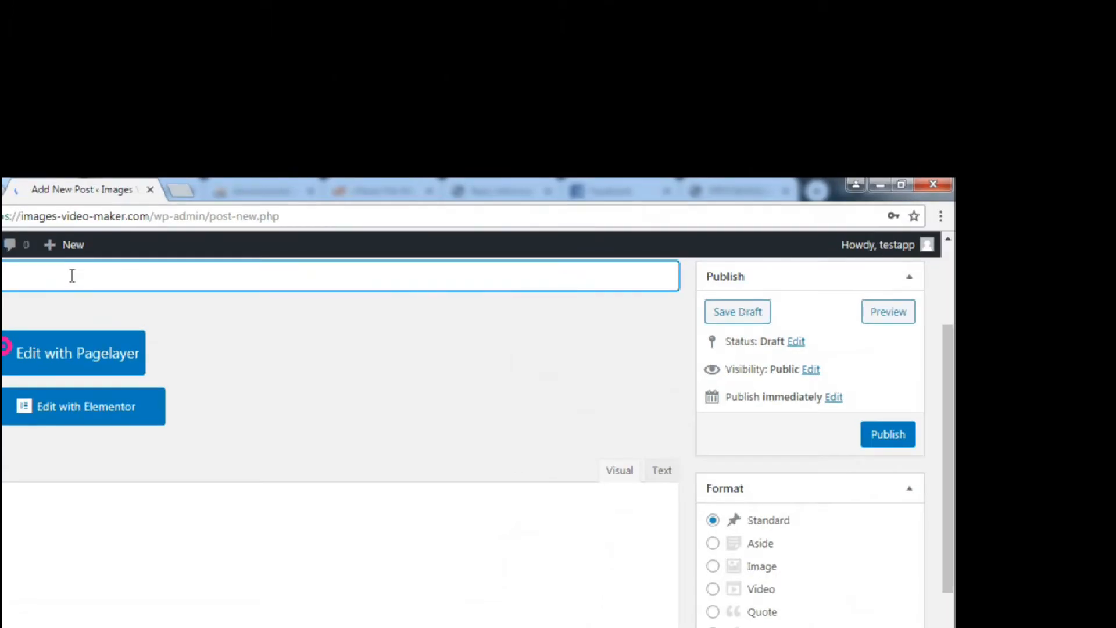
pyautogui.scroll(3, 72, 275)
pyautogui.write('te')
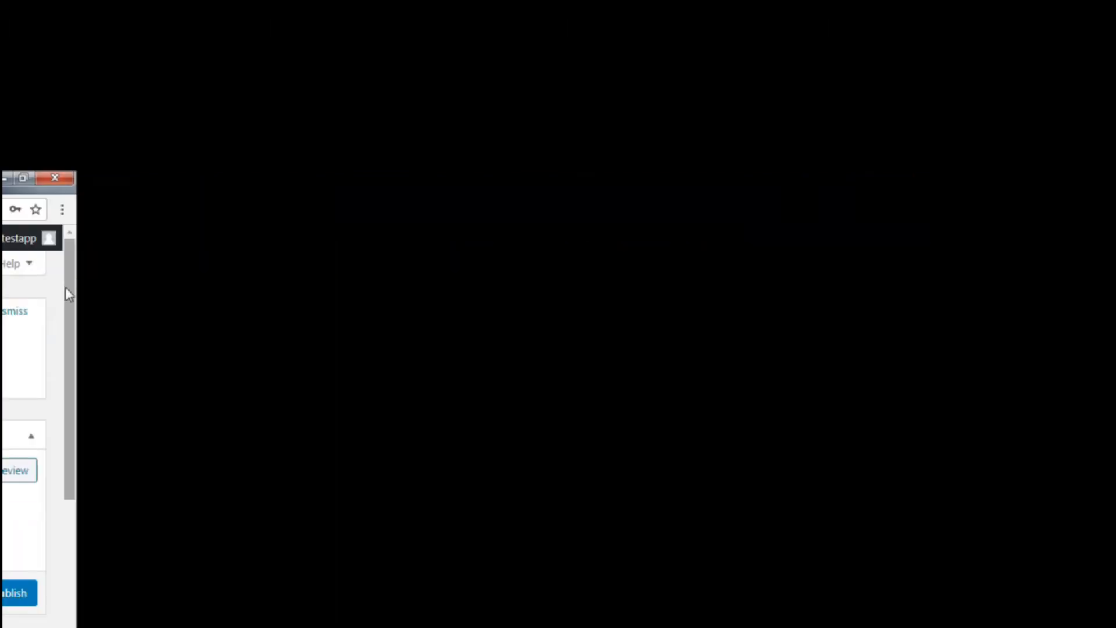
pyautogui.moveTo(946, 297); pyautogui.dragTo(946, 336)
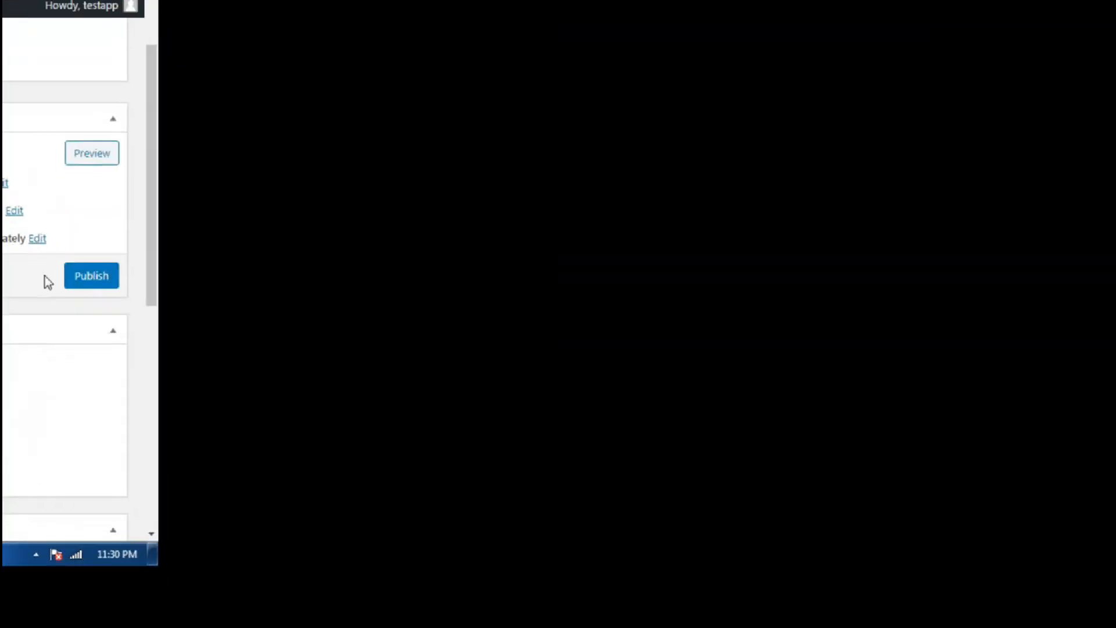
pyautogui.scroll(-3, 70, 281)
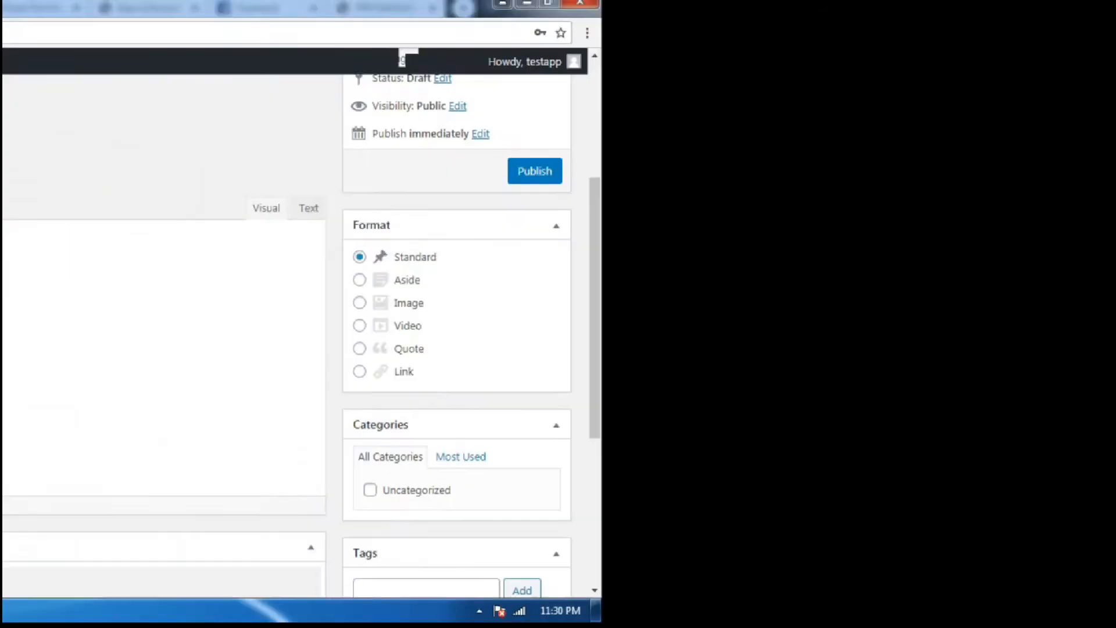
pyautogui.scroll(-5, 12, 290)
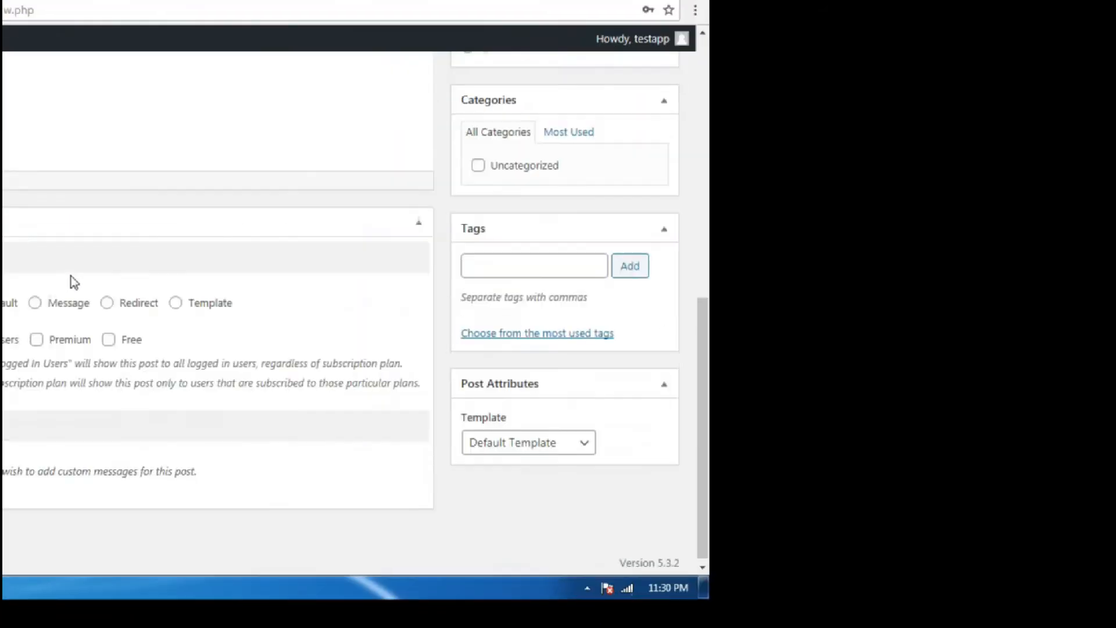
pyautogui.scroll(7, 21, 295)
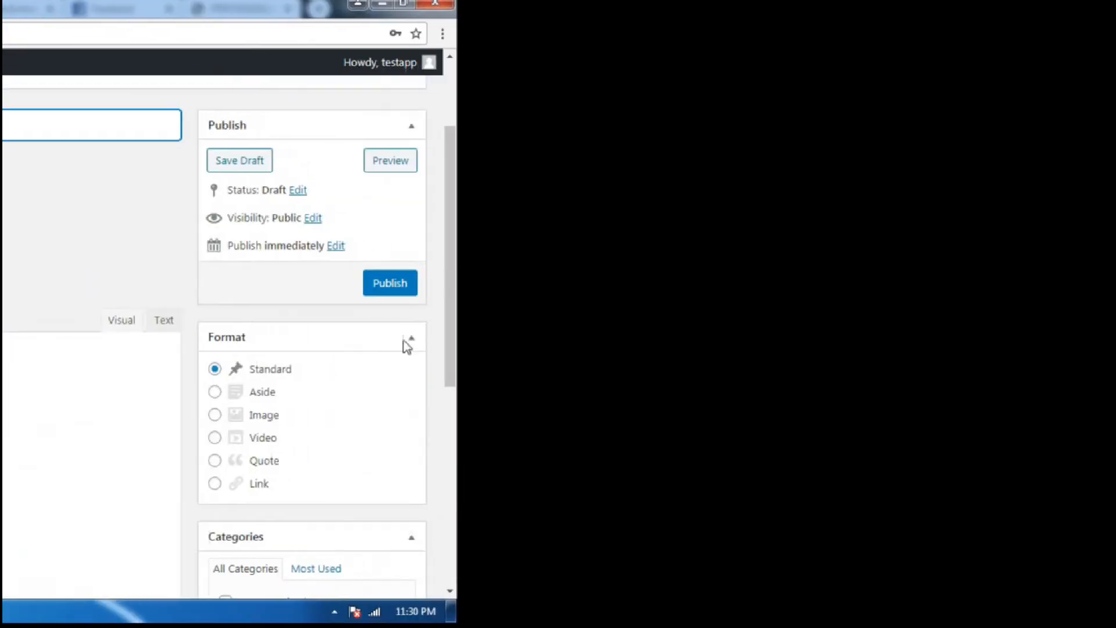
pyautogui.scroll(3, 445, 356)
pyautogui.click(65, 278)
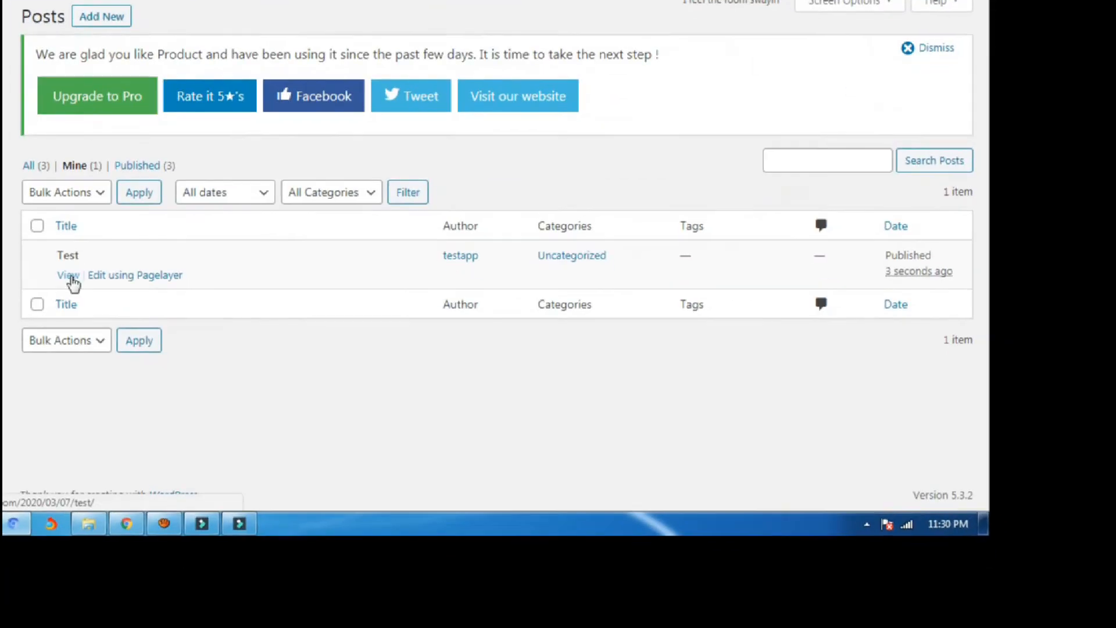
pyautogui.click(71, 278)
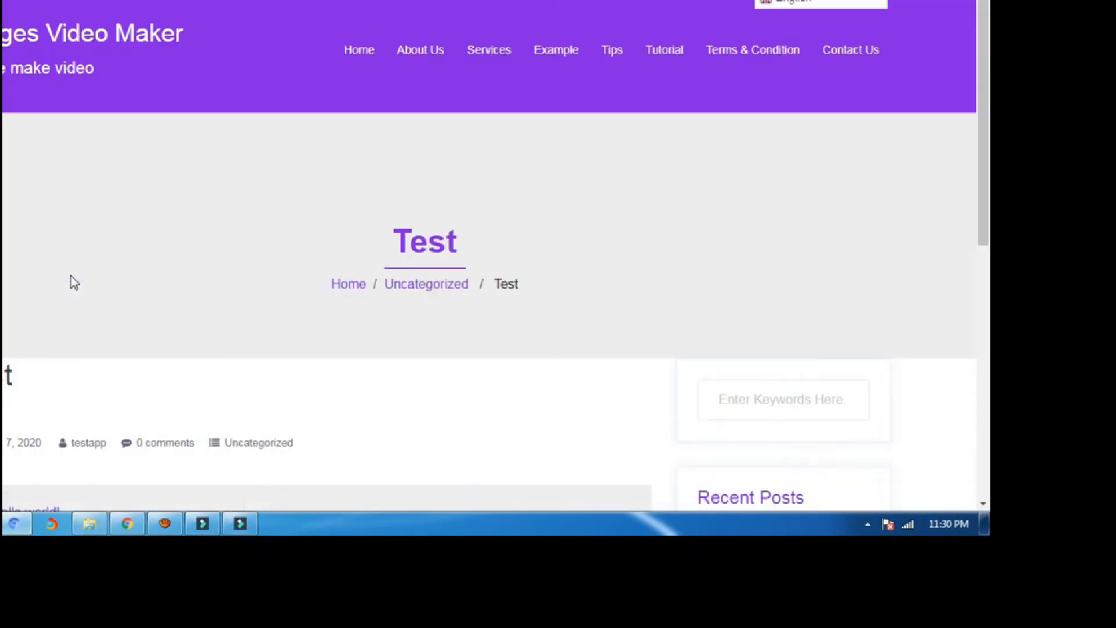
pyautogui.scroll(-5, 73, 283)
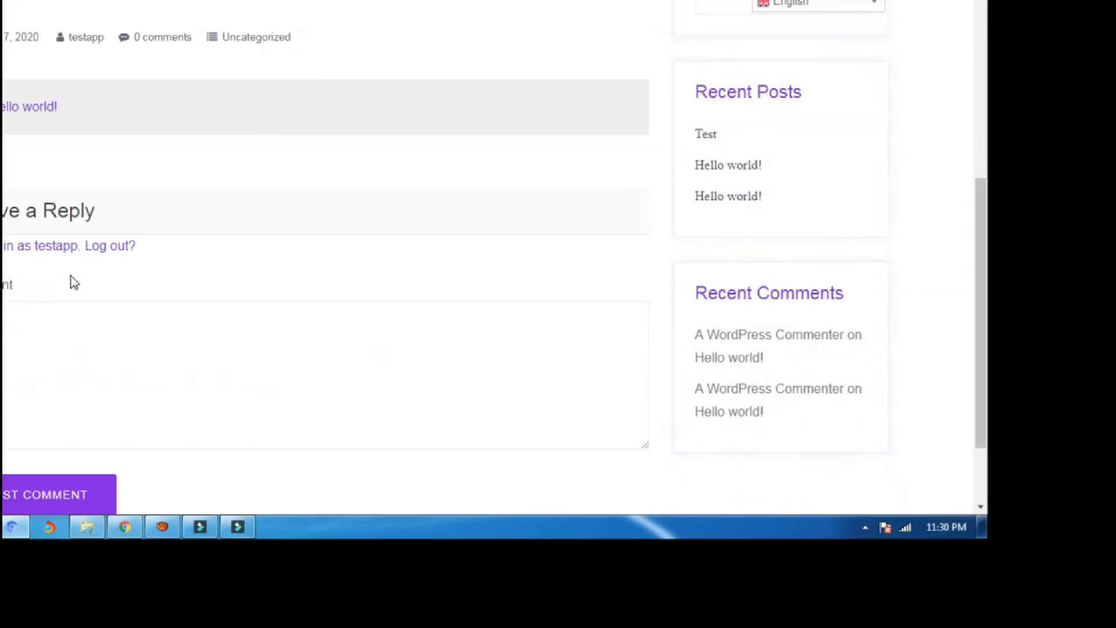
pyautogui.scroll(3, 90, 235)
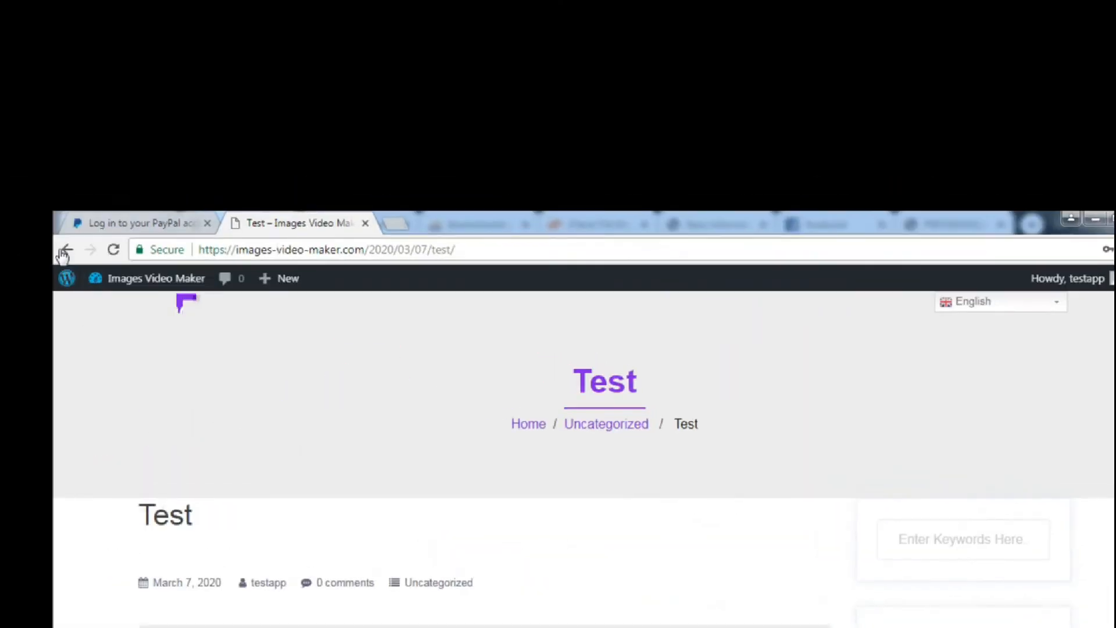
pyautogui.click(76, 277)
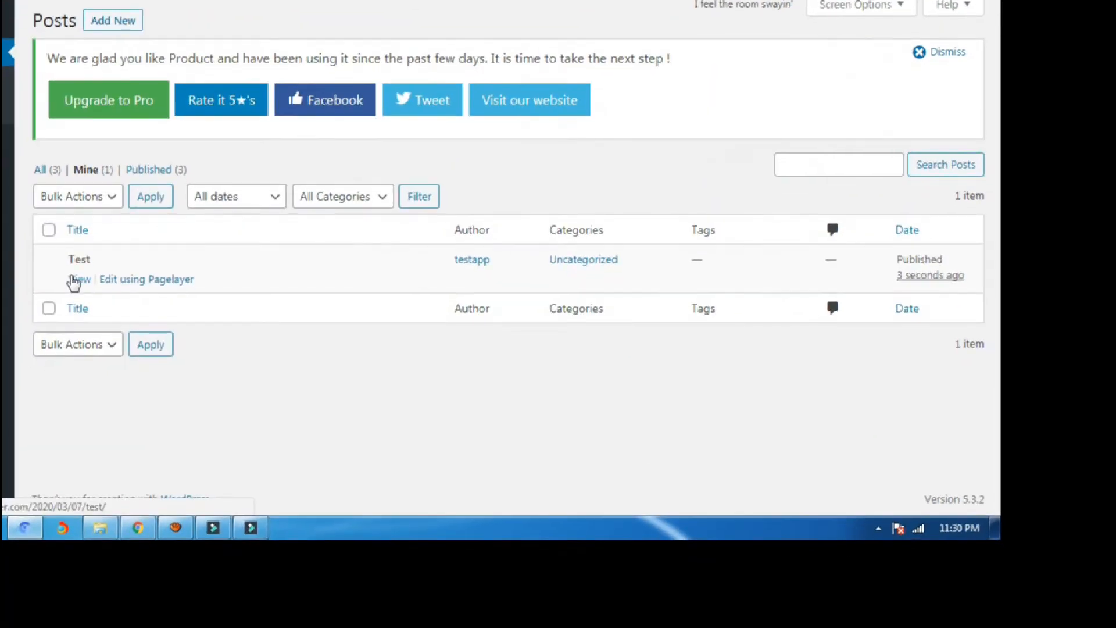
pyautogui.click(76, 280)
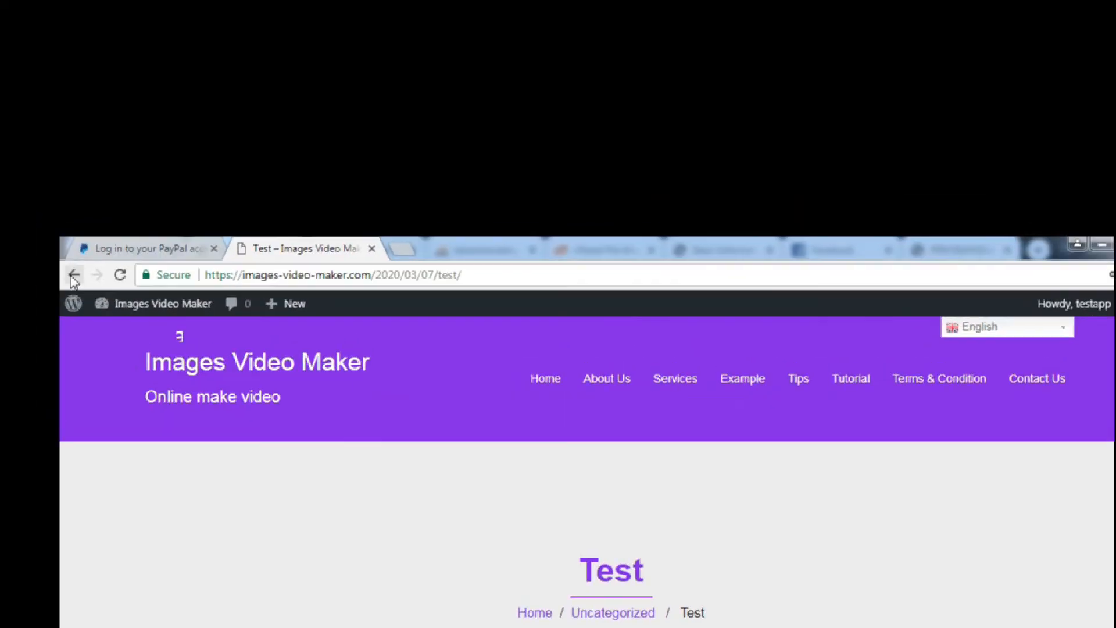
pyautogui.click(72, 277)
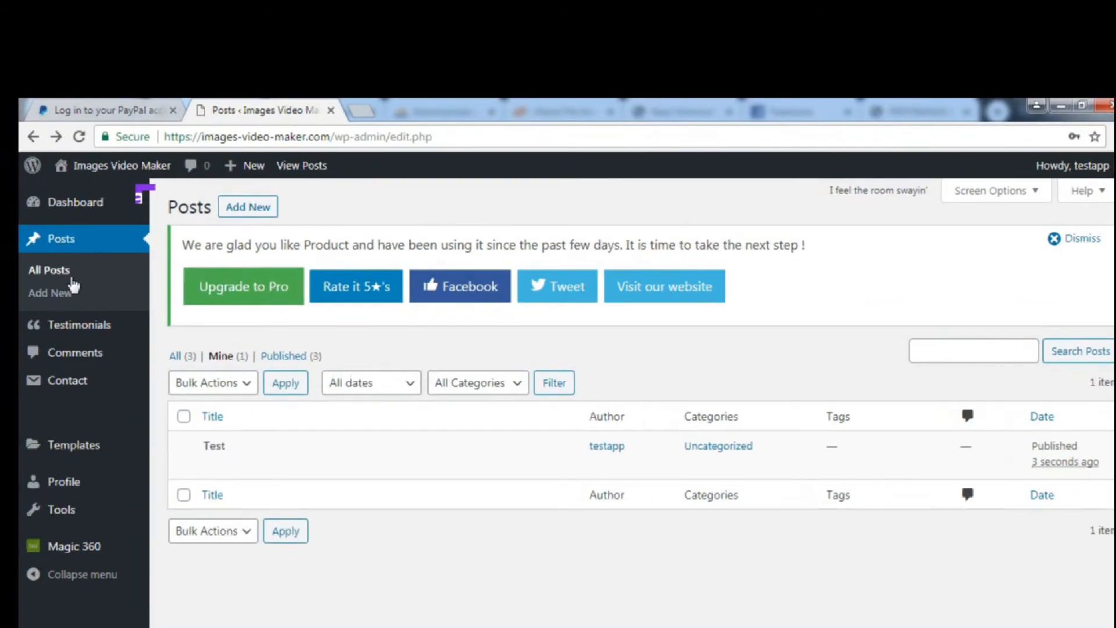
# Start another blank post, check the Magic 360 spin list, and open it in Elementor.
pyautogui.click(104, 432)
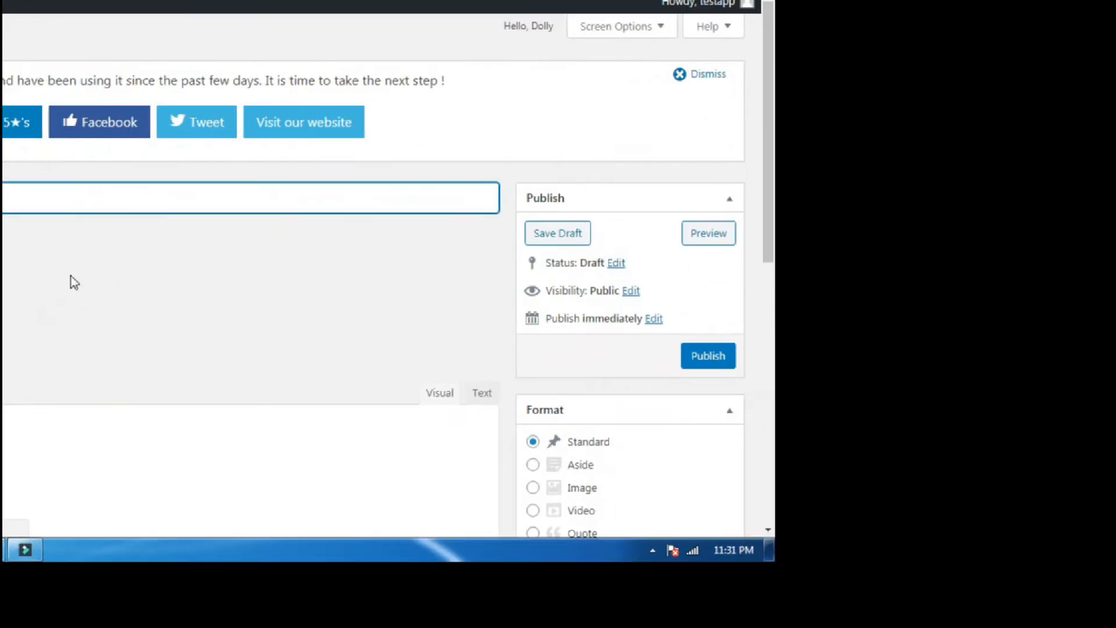
pyautogui.scroll(-2, 456, 428)
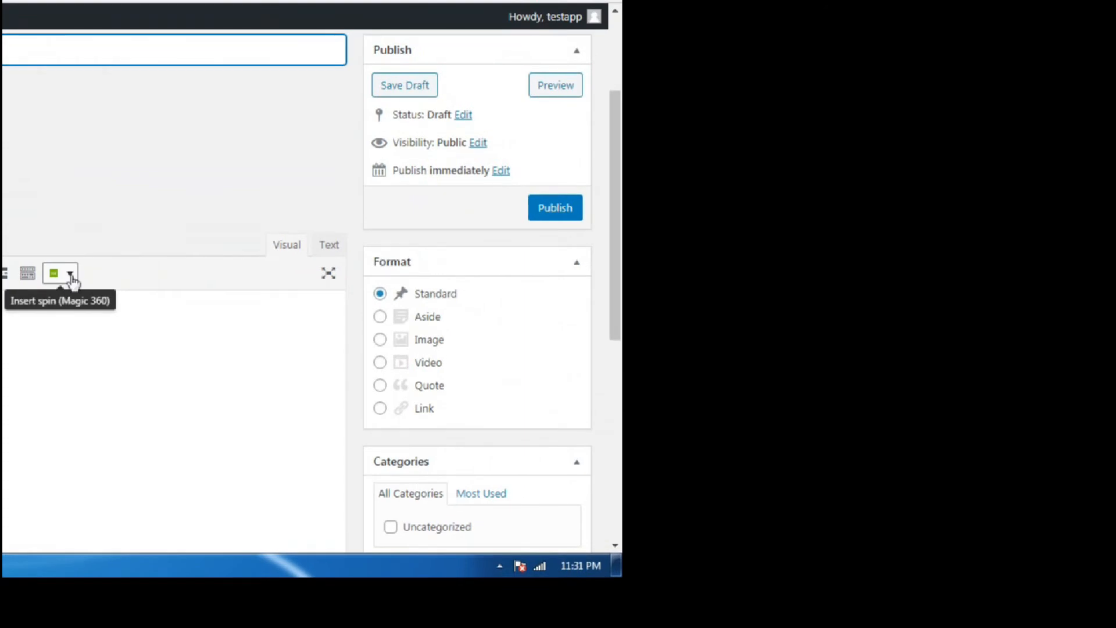
pyautogui.click(70, 274)
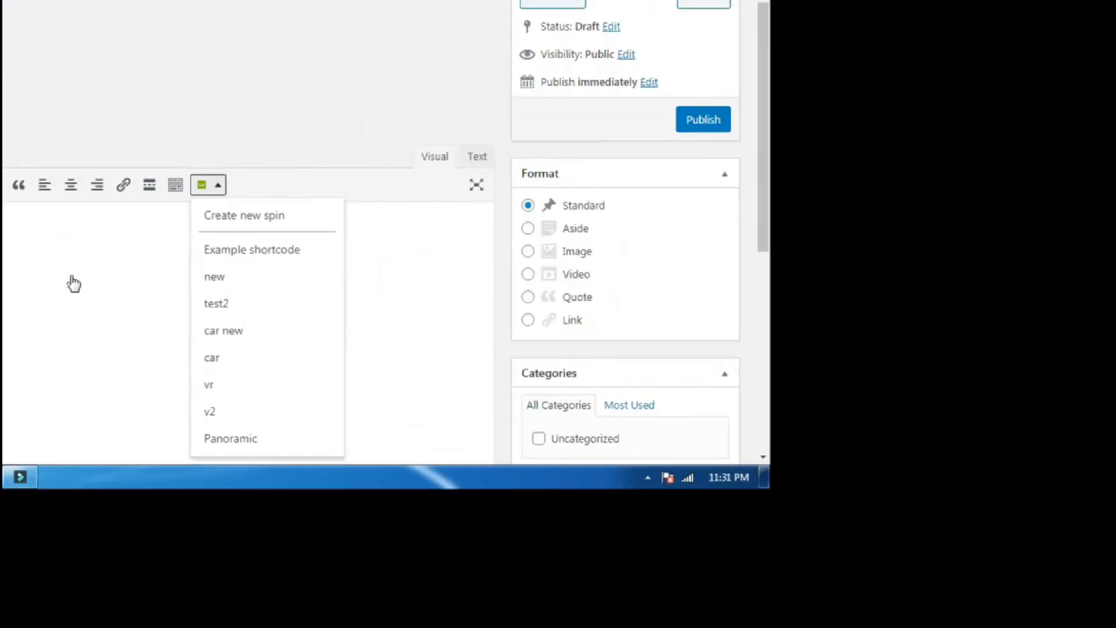
pyautogui.click(73, 277)
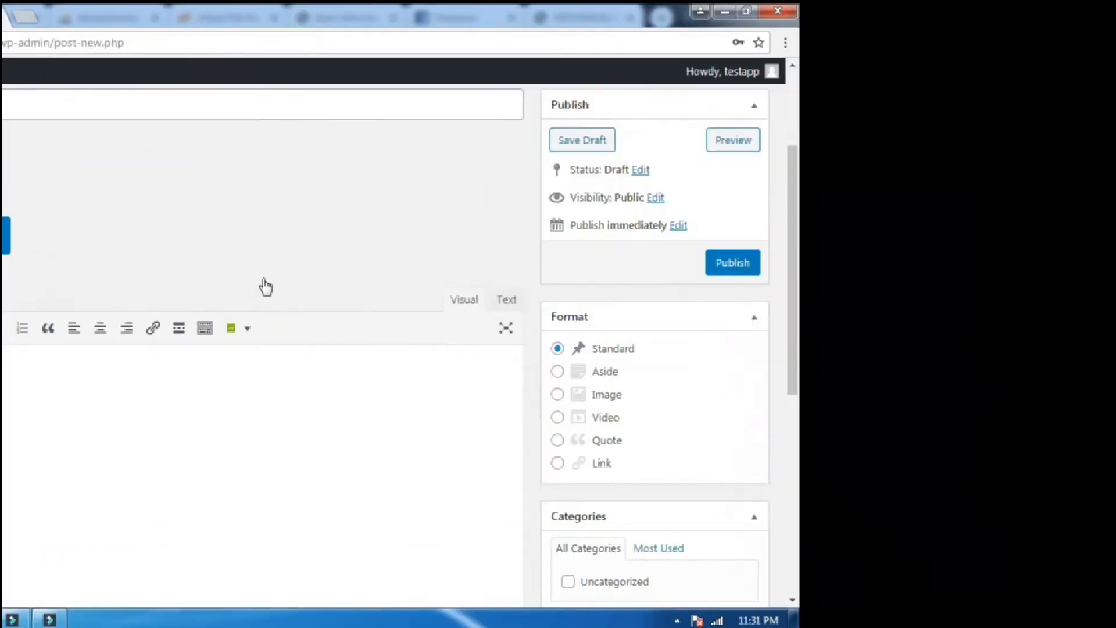
pyautogui.scroll(-5, 266, 286)
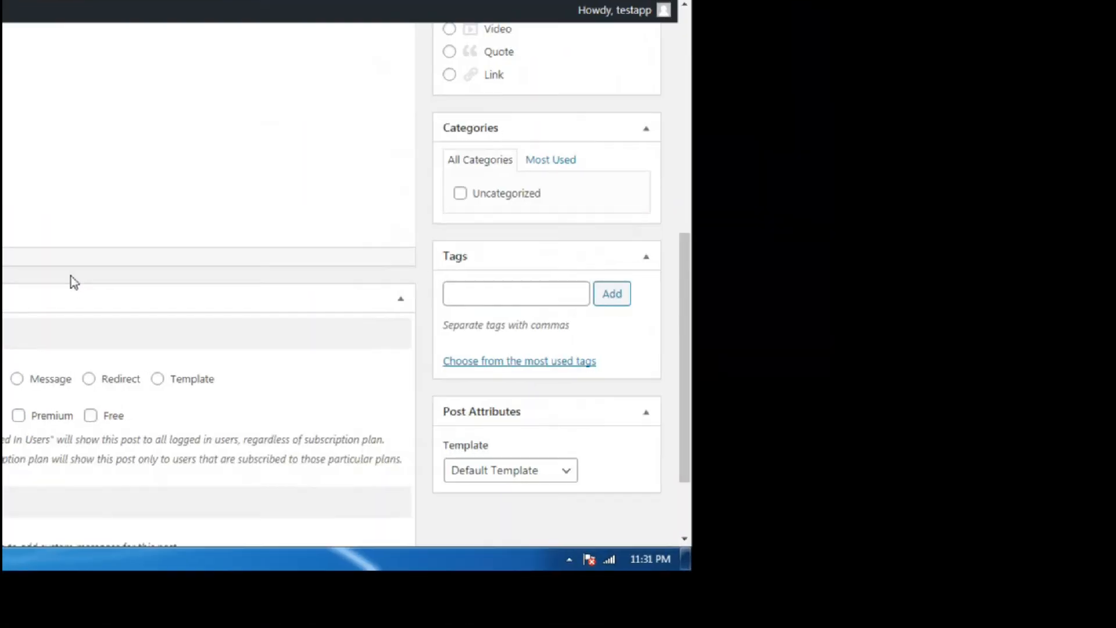
pyautogui.scroll(6, 74, 282)
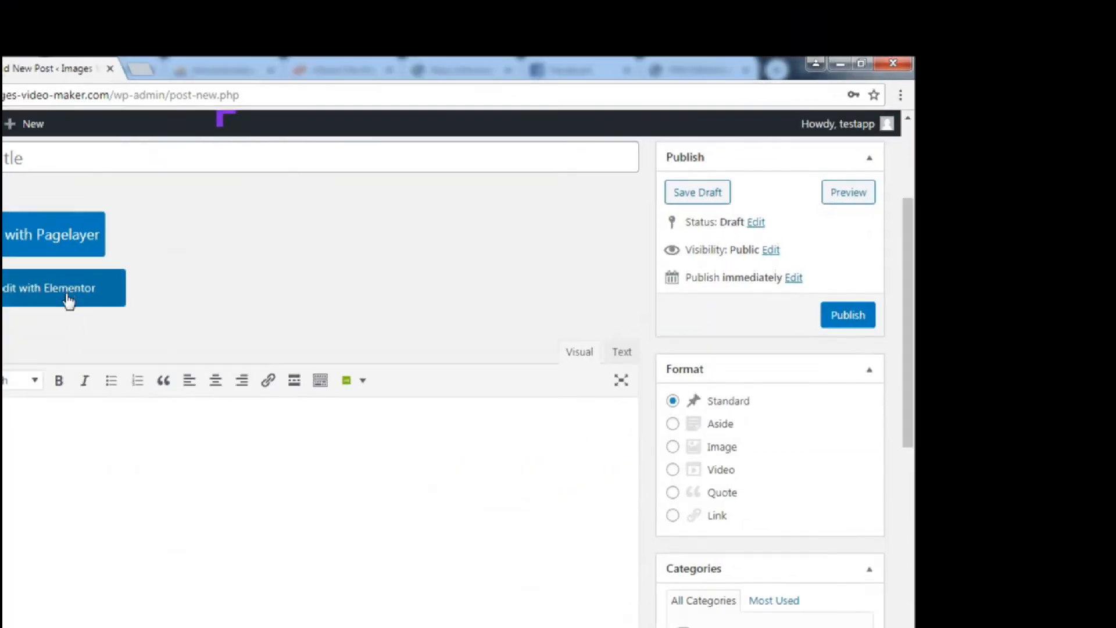
pyautogui.click(74, 284)
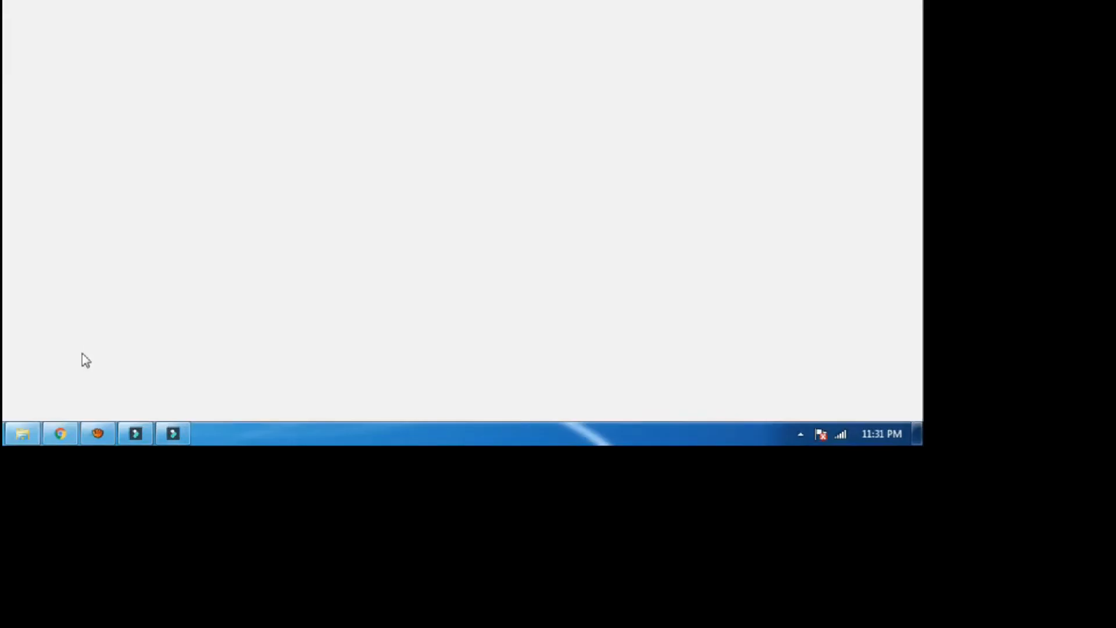
# Return to the loaded Elementor #588 editor and start adding a new section.
pyautogui.click(71, 279)
pyautogui.click(71, 279)
pyautogui.click(71, 282)
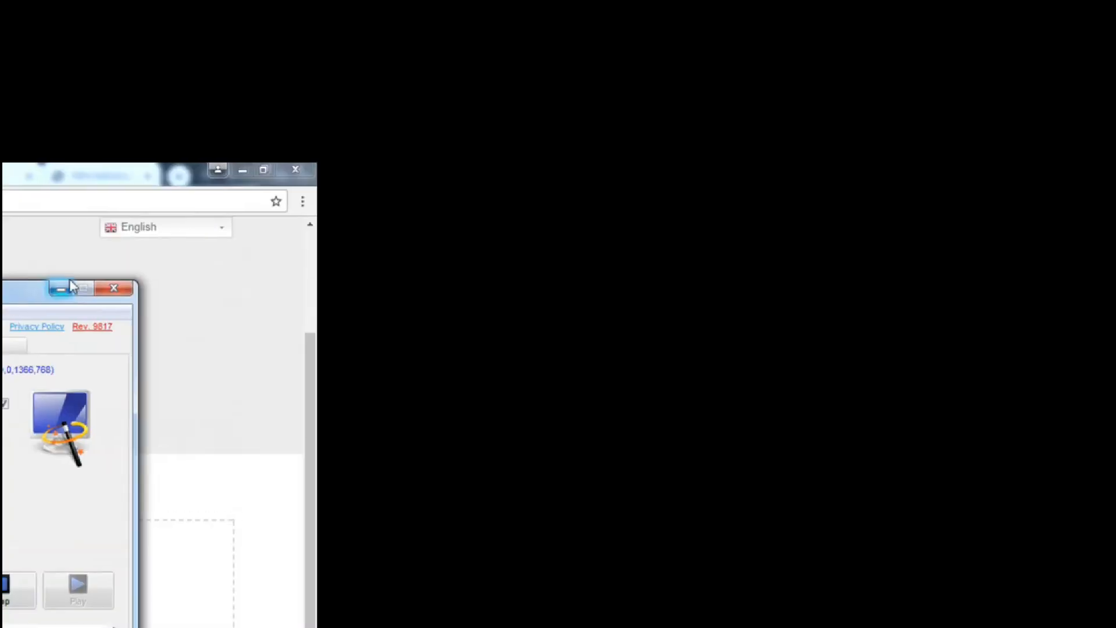
pyautogui.click(70, 288)
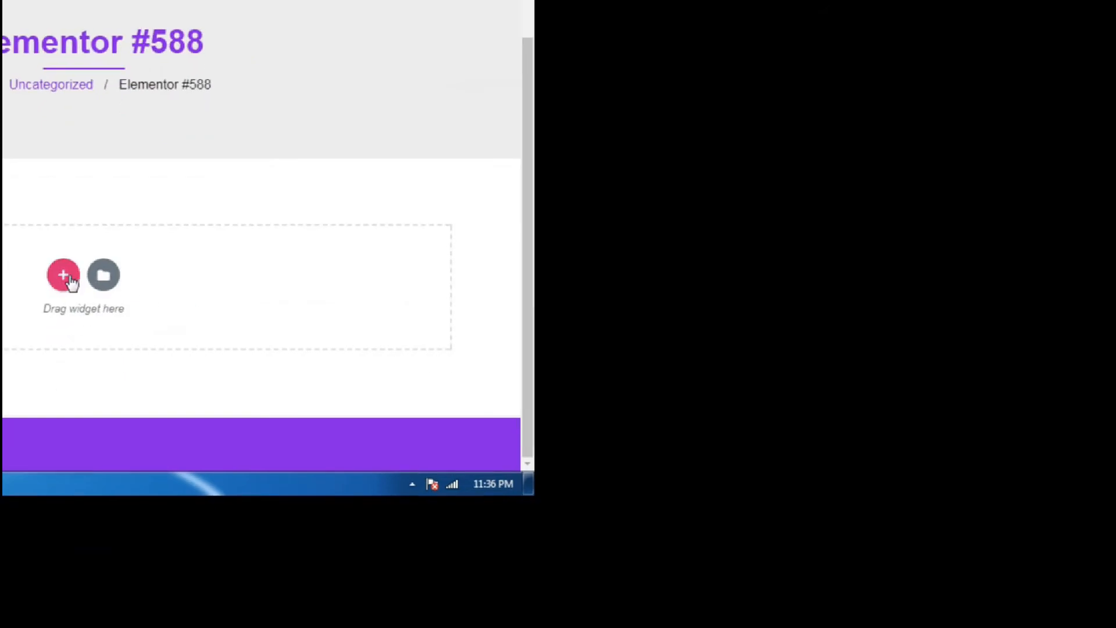
pyautogui.click(71, 281)
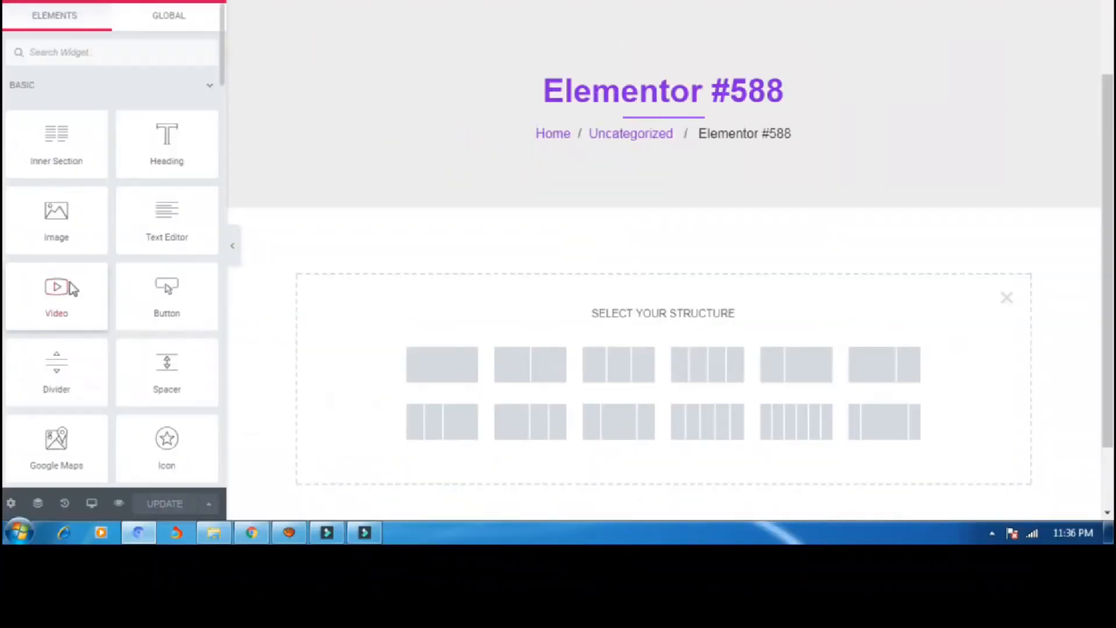
pyautogui.scroll(-5, 0, 210)
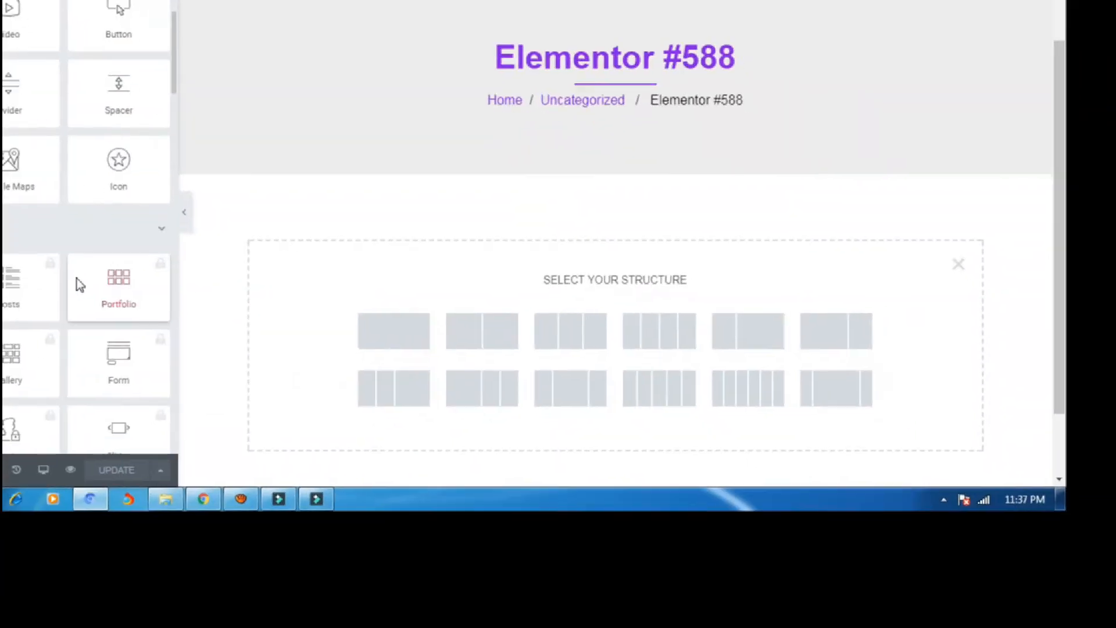
pyautogui.scroll(-4, 77, 285)
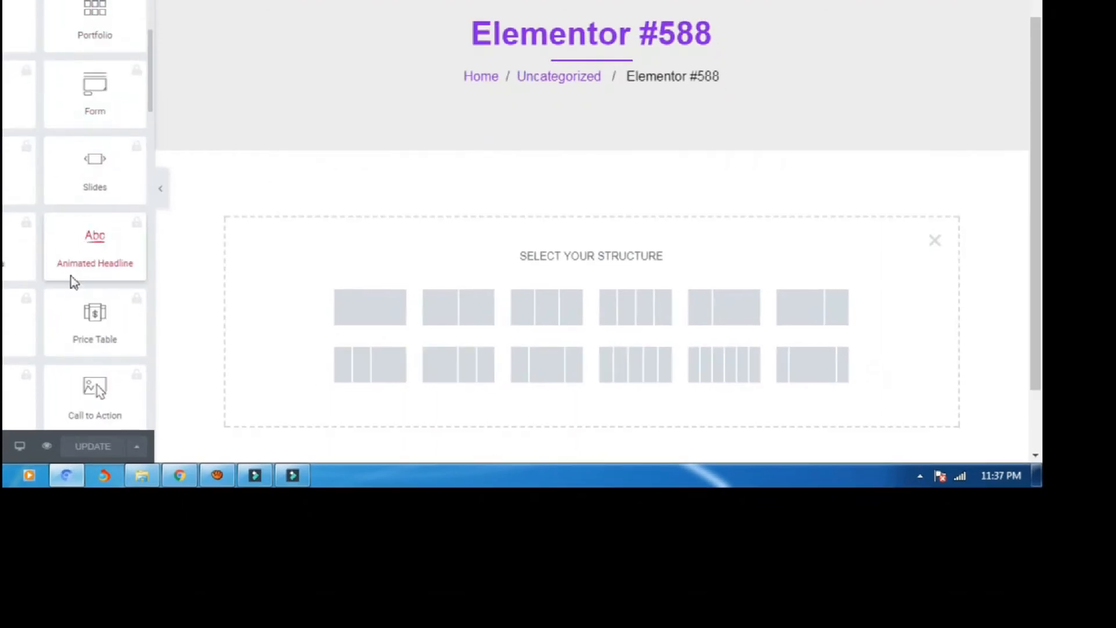
pyautogui.scroll(-4, 72, 282)
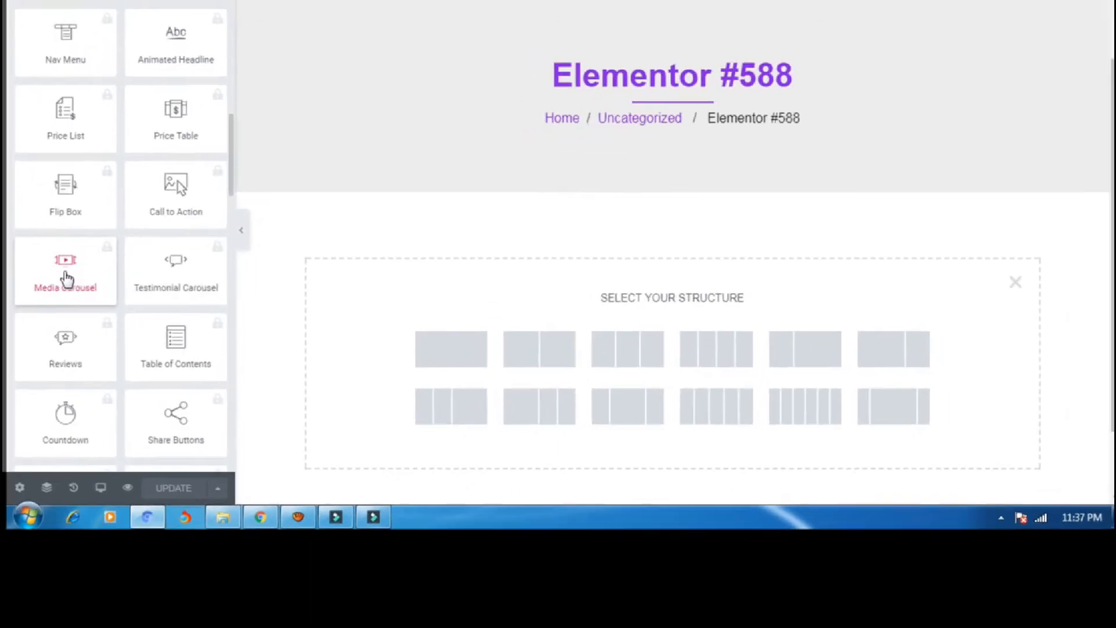
# Drop an Image Carousel widget into the section after the locked Media Carousel fails, and open its gallery.
pyautogui.click(67, 278)
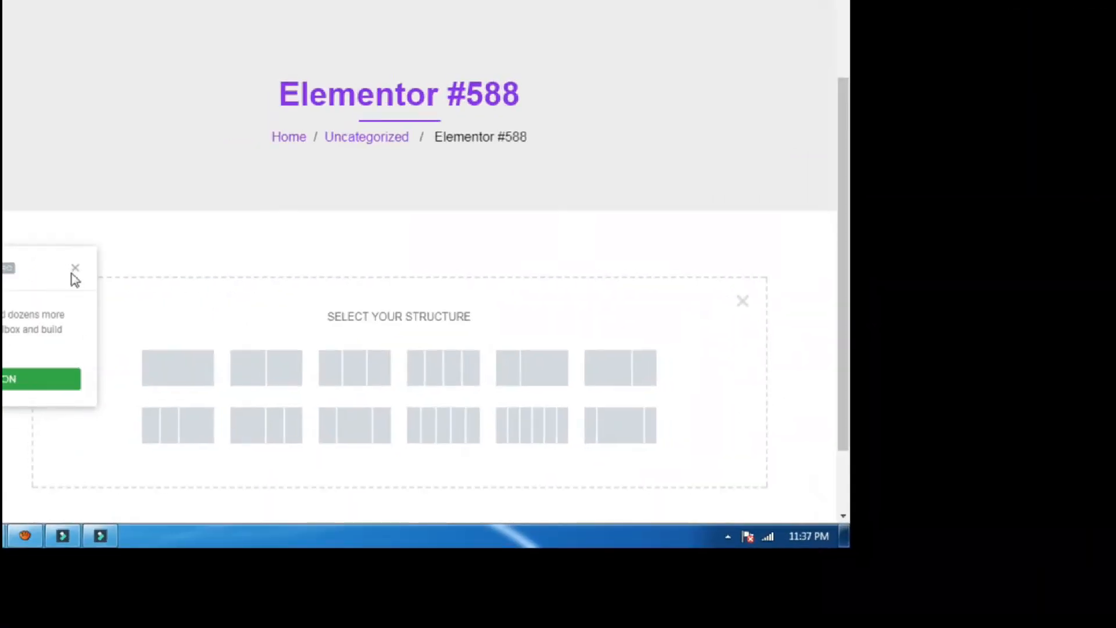
pyautogui.click(75, 269)
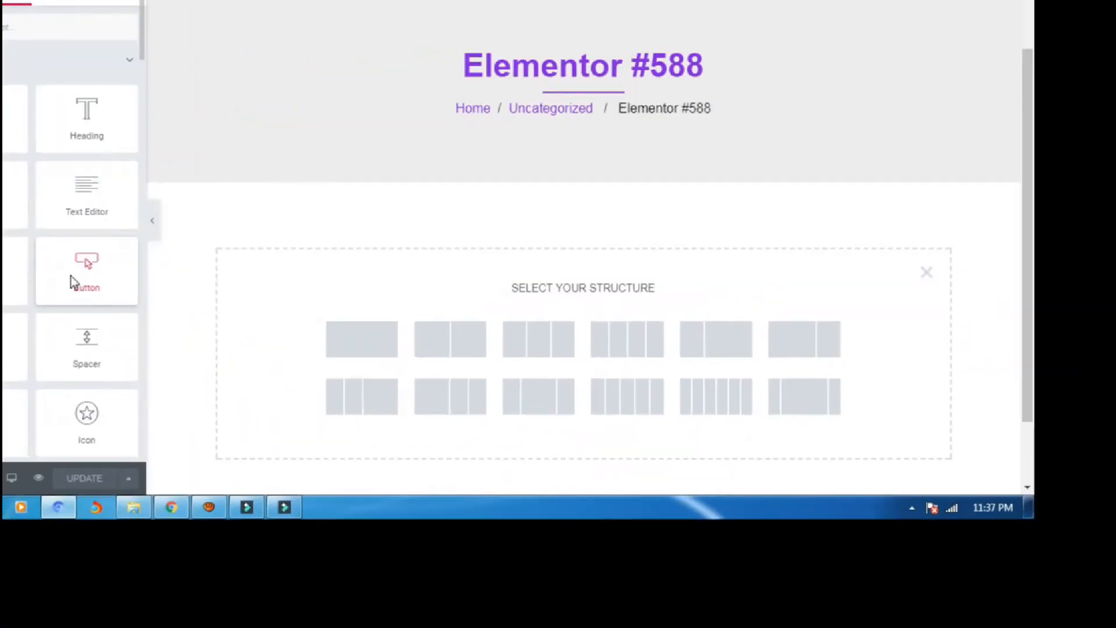
pyautogui.scroll(-6, 138, 344)
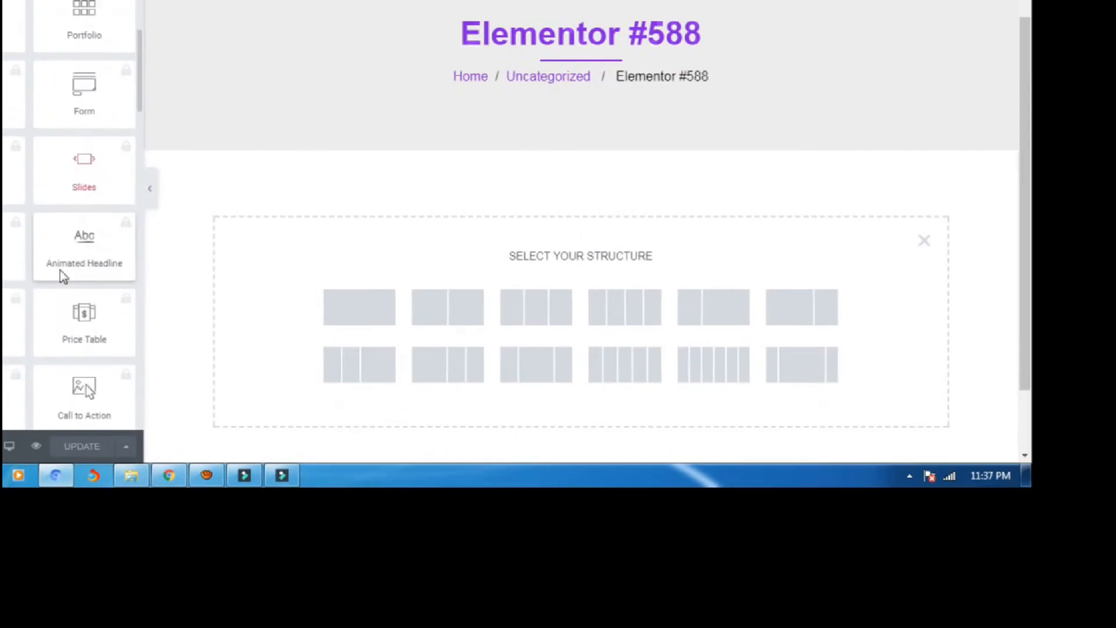
pyautogui.scroll(-10, 63, 273)
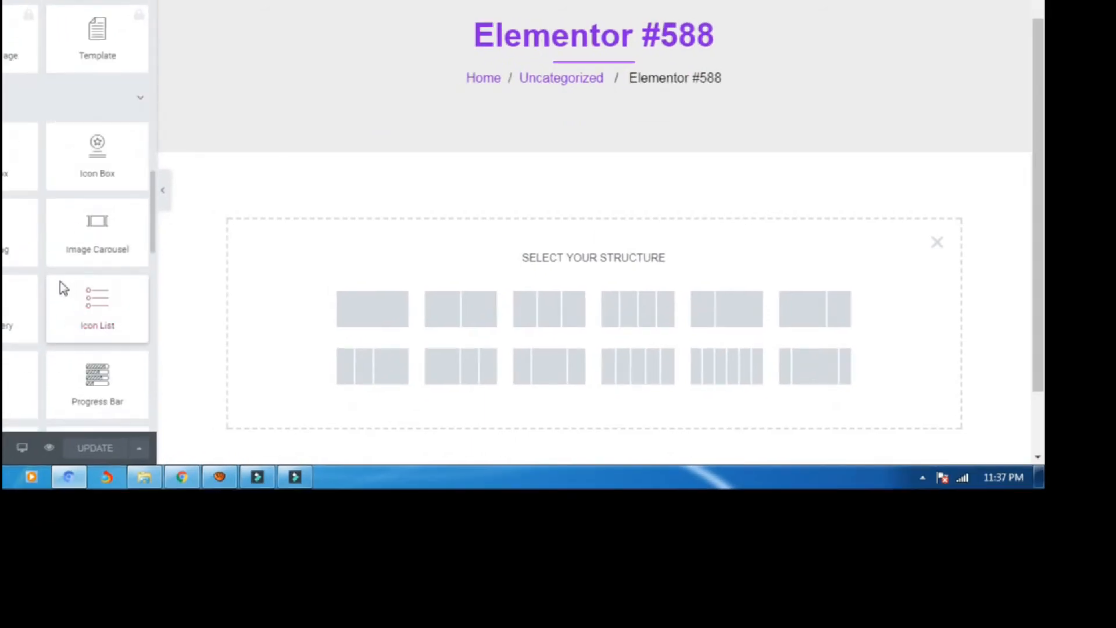
pyautogui.moveTo(114, 224); pyautogui.dragTo(609, 264)
pyautogui.moveTo(70, 275); pyautogui.dragTo(70, 274)
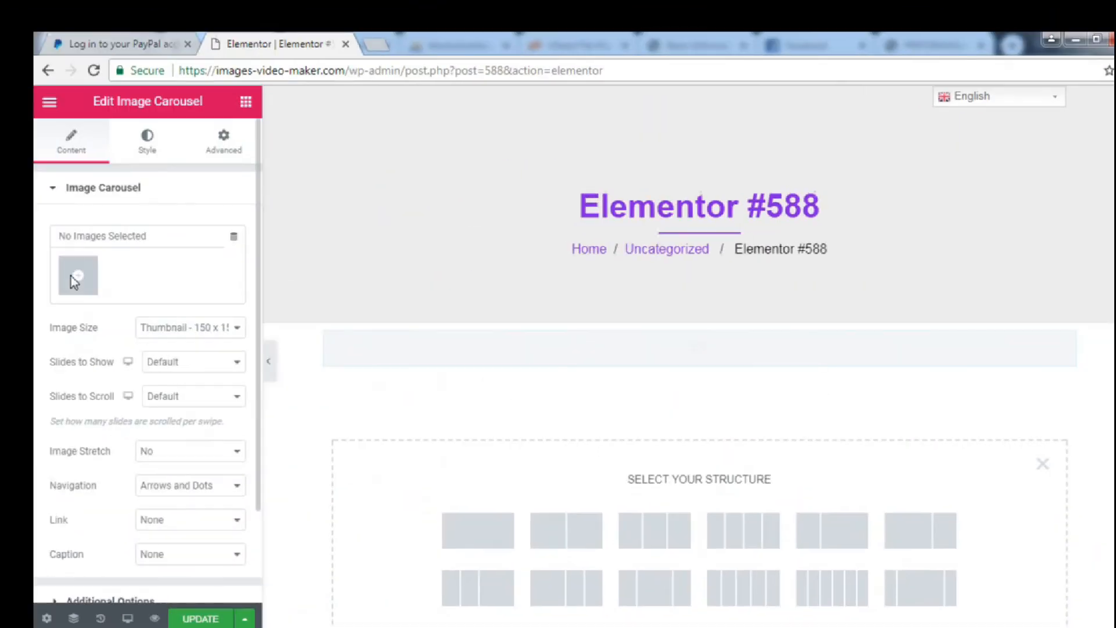
pyautogui.click(69, 274)
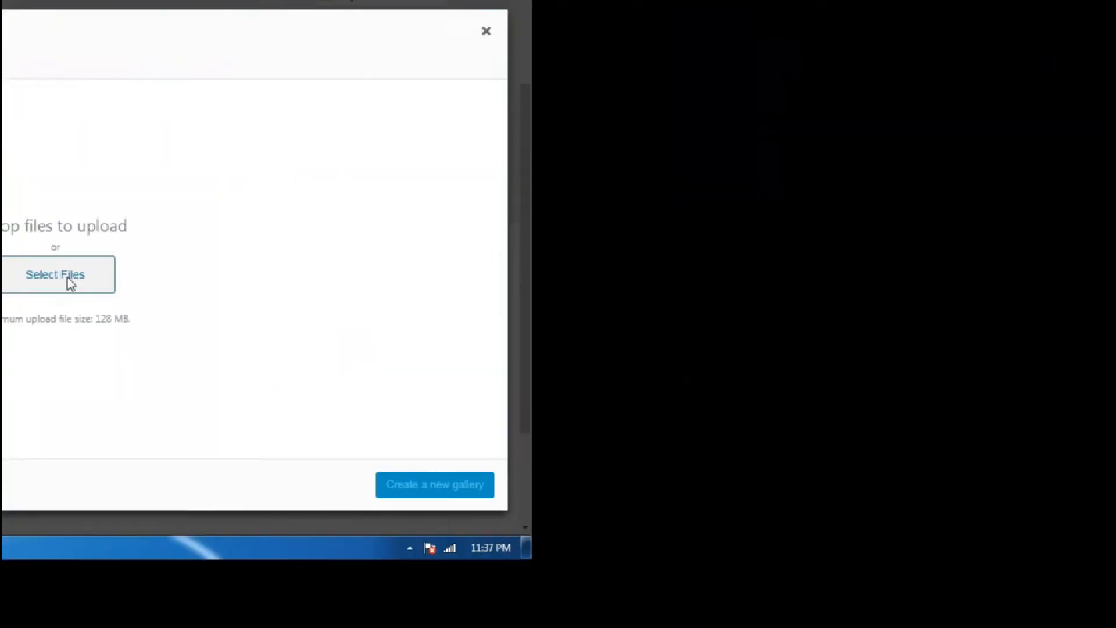
# Try uploading images from Pictures > Sample Pictures, then close the media window without adding any.
pyautogui.click(69, 277)
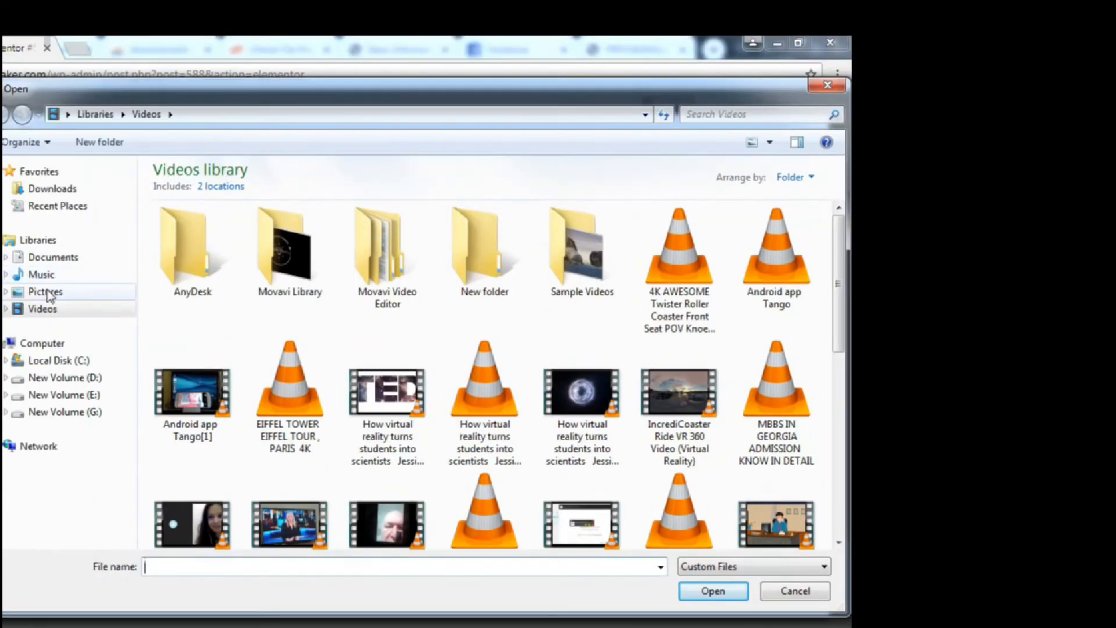
pyautogui.click(71, 275)
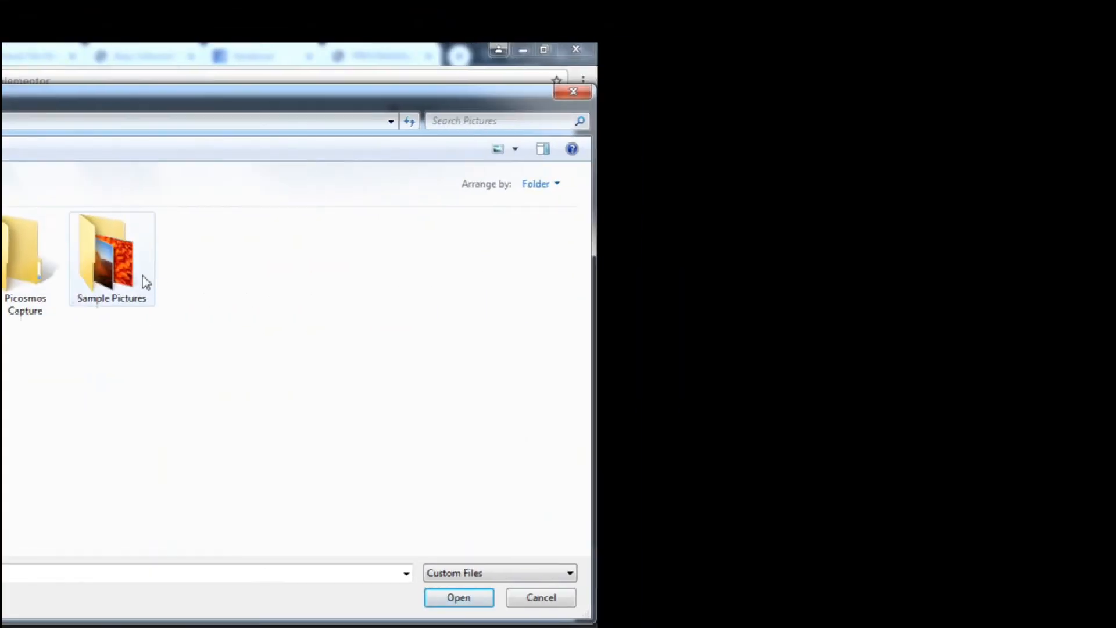
pyautogui.click(393, 250)
pyautogui.doubleClick(72, 281)
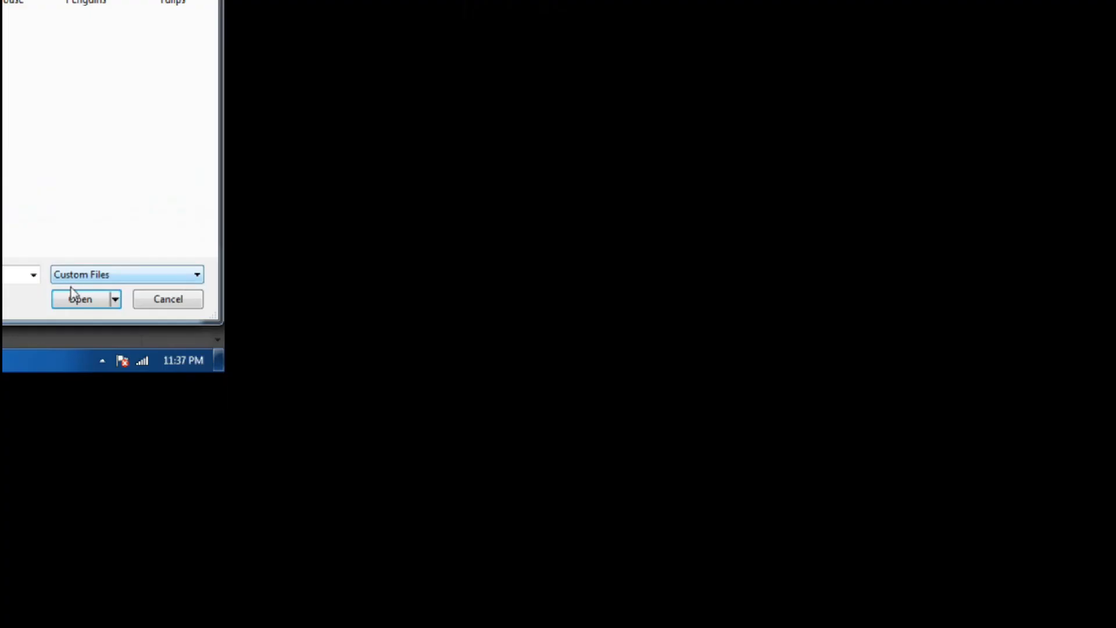
pyautogui.click(269, 624)
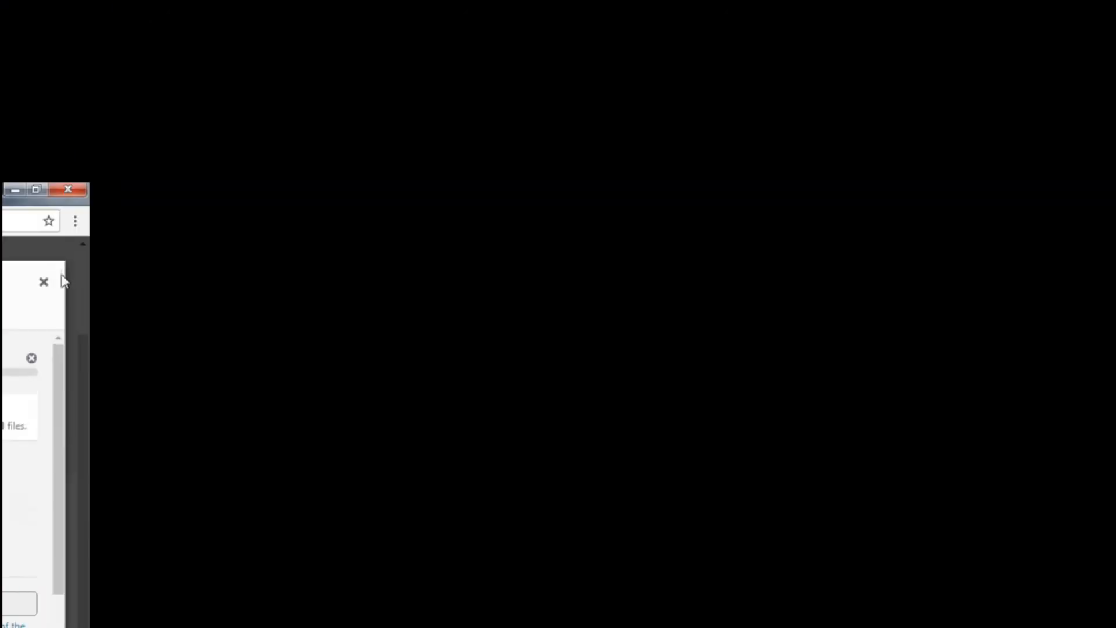
pyautogui.click(64, 281)
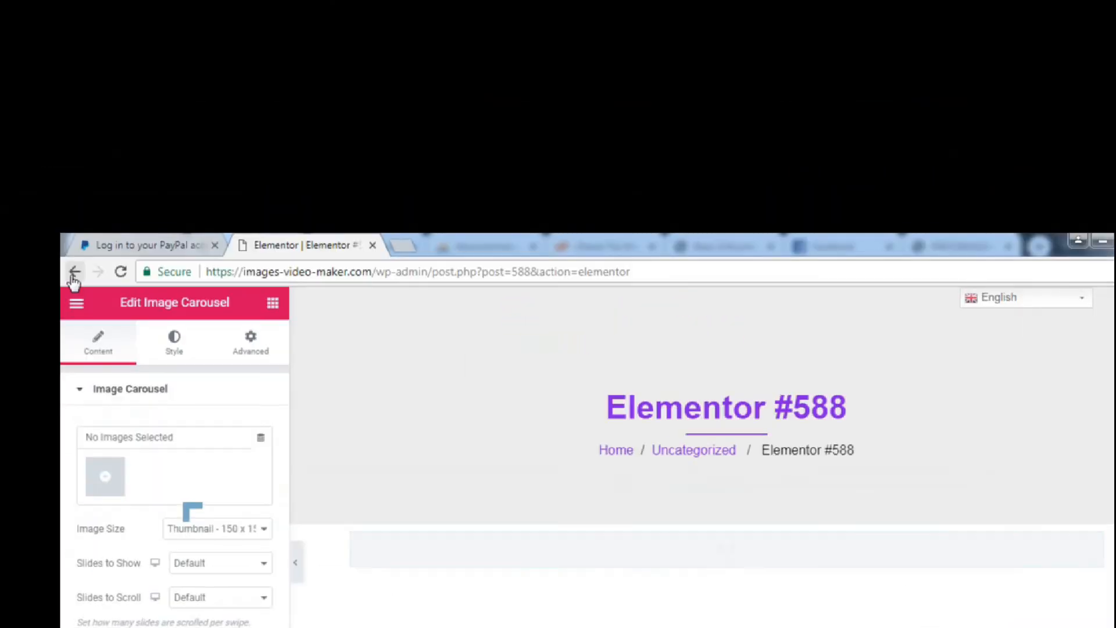
# Leave the Elementor editor and step back through pages to the User Dashboard.
pyautogui.click(74, 272)
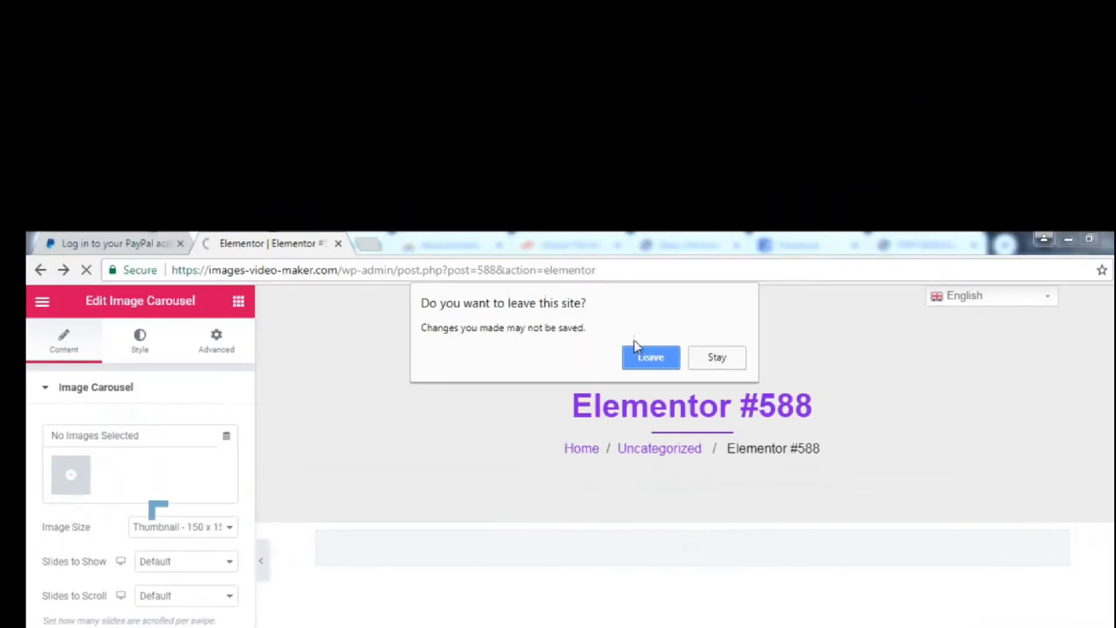
pyautogui.click(675, 356)
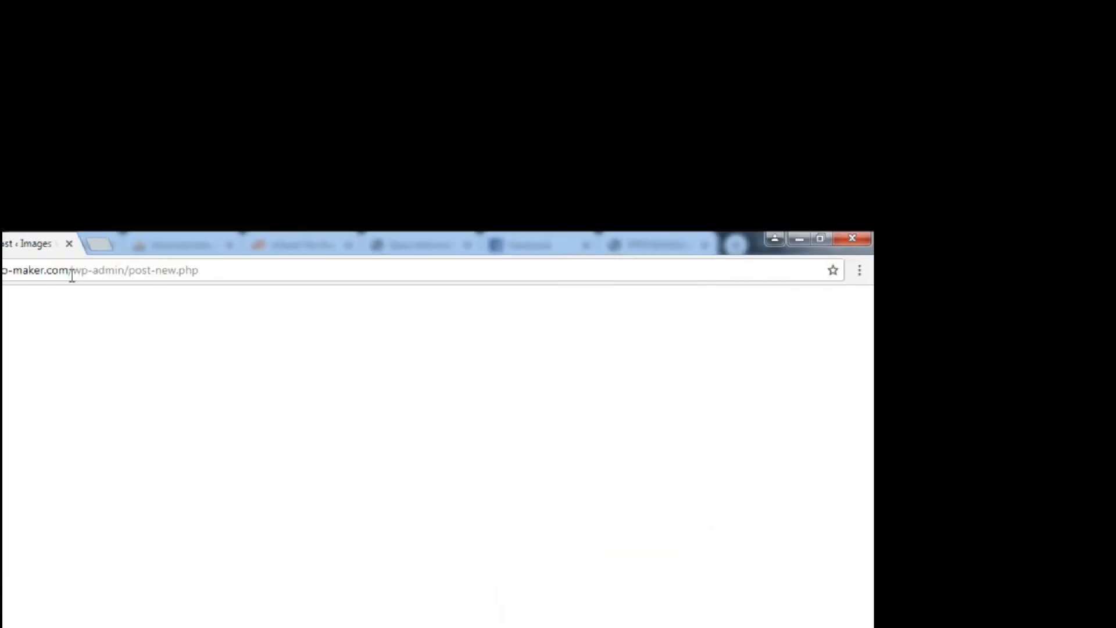
pyautogui.click(90, 272)
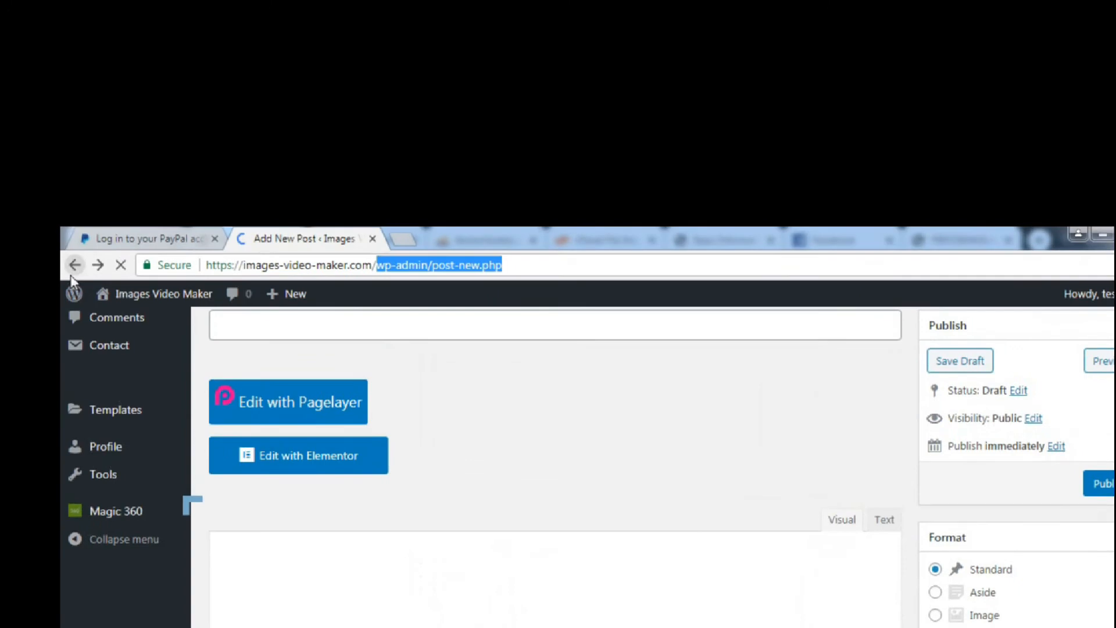
pyautogui.click(75, 259)
pyautogui.click(71, 277)
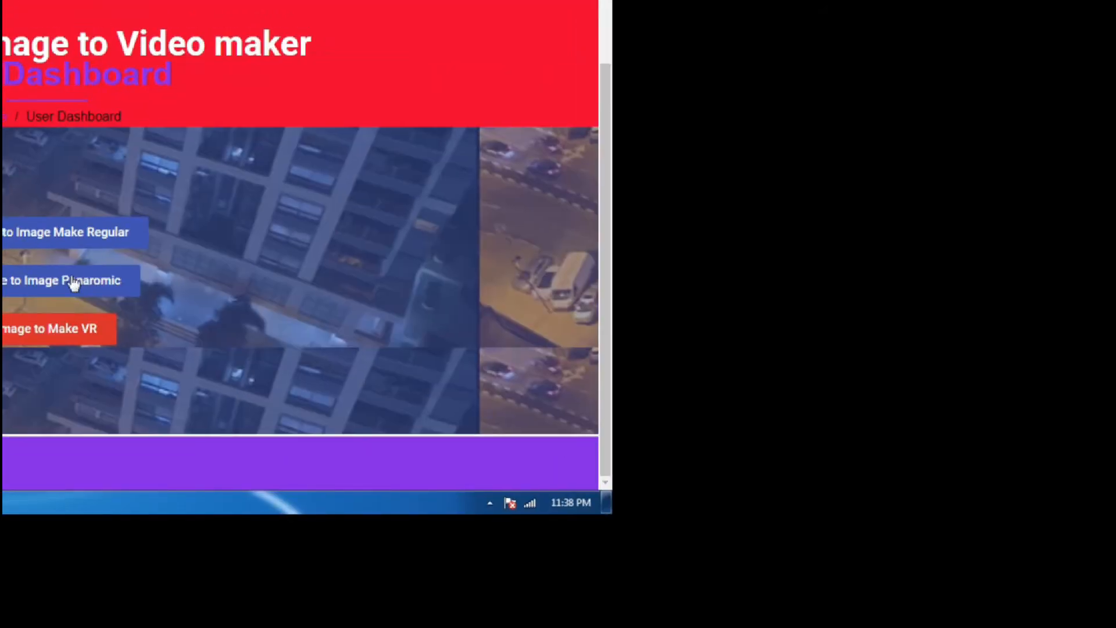
# Add a Magic 360 spin named 'my' with custom shortcode string 'my01'.
pyautogui.click(74, 283)
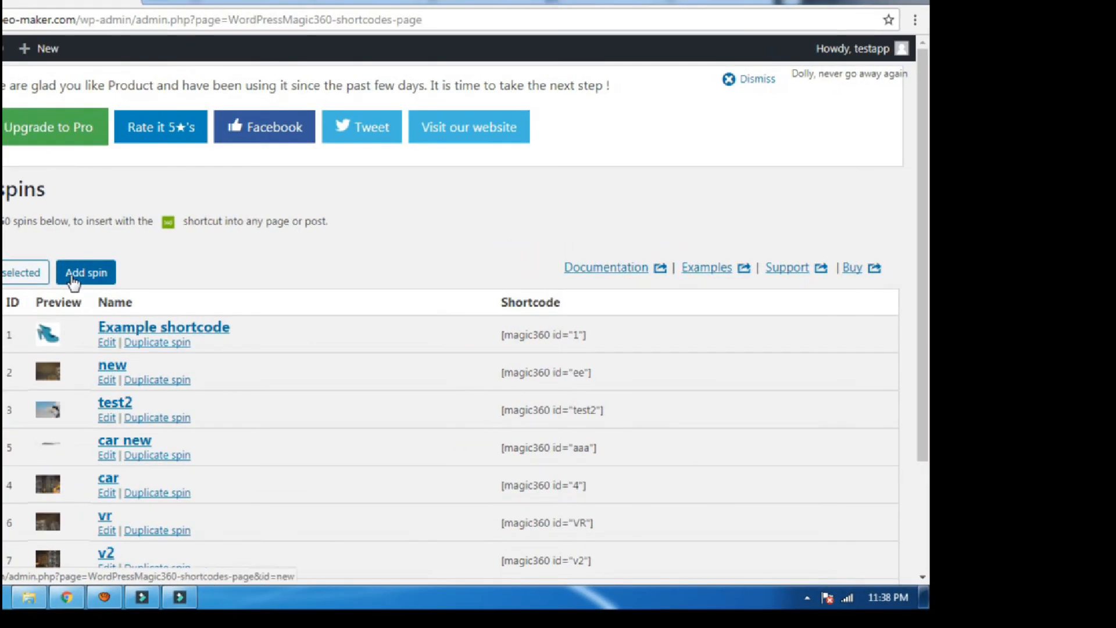
pyautogui.click(73, 283)
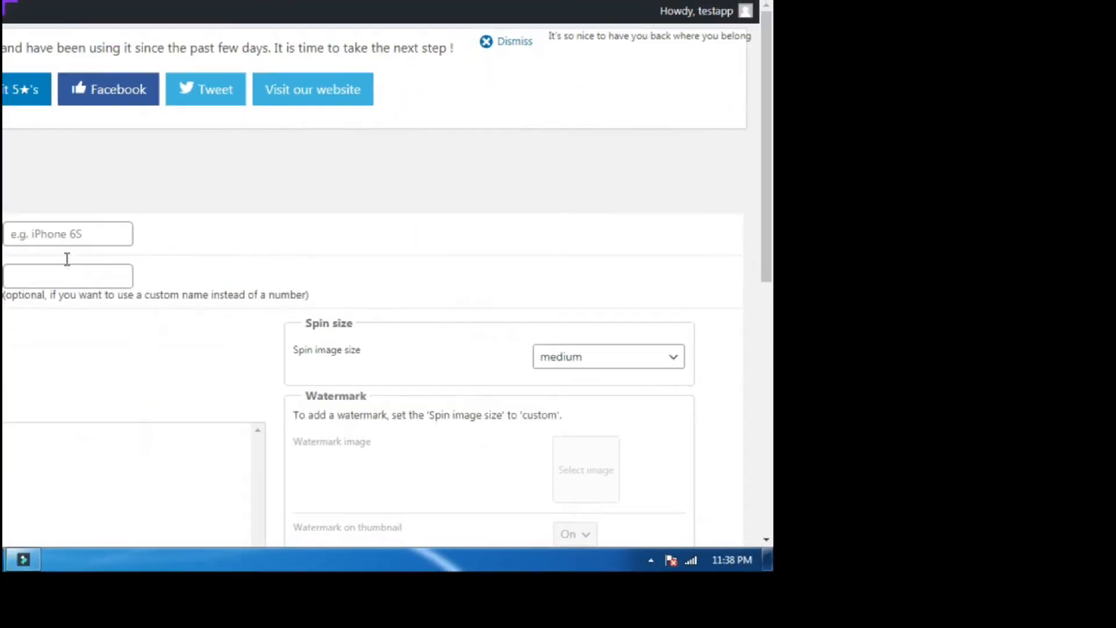
pyautogui.click(72, 277)
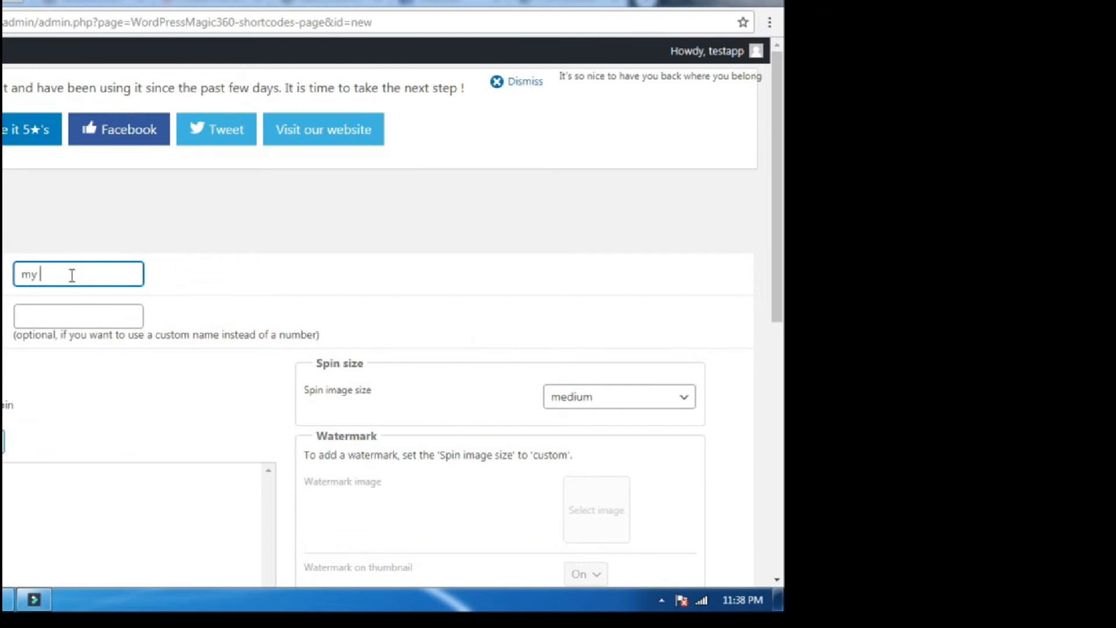
pyautogui.click(66, 296)
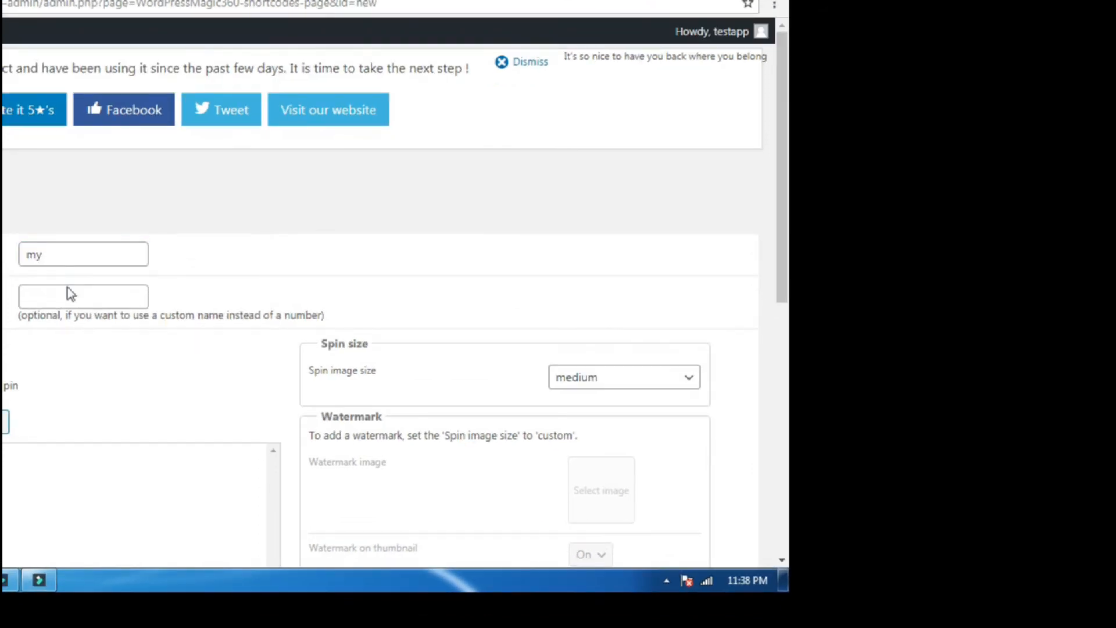
pyautogui.click(70, 294)
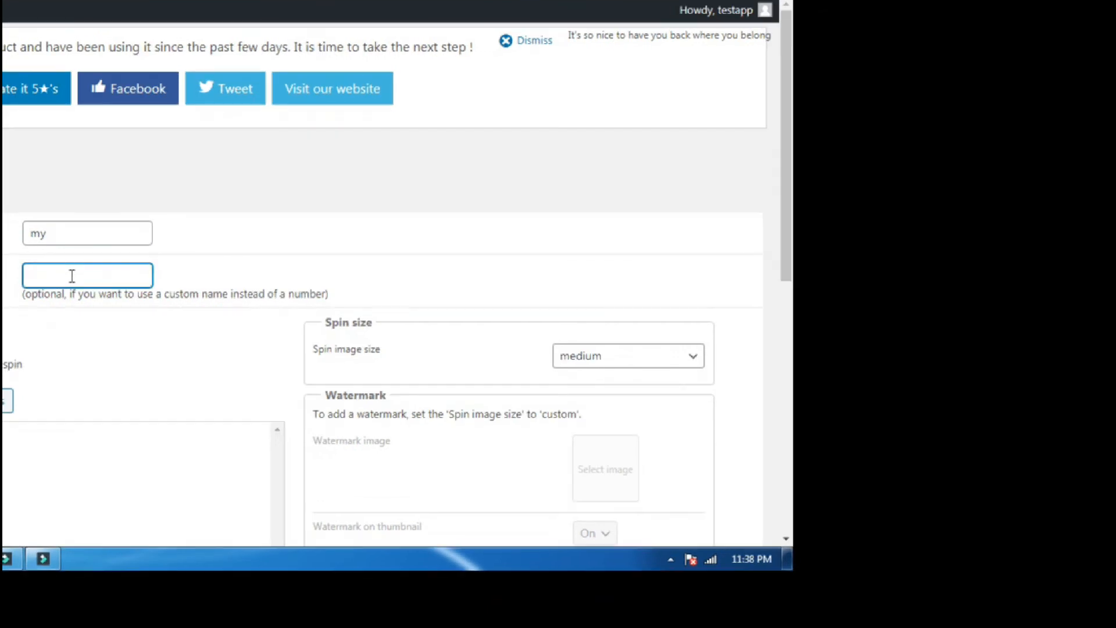
pyautogui.write('wqw')
pyautogui.moveTo(70, 276); pyautogui.dragTo(11, 289)
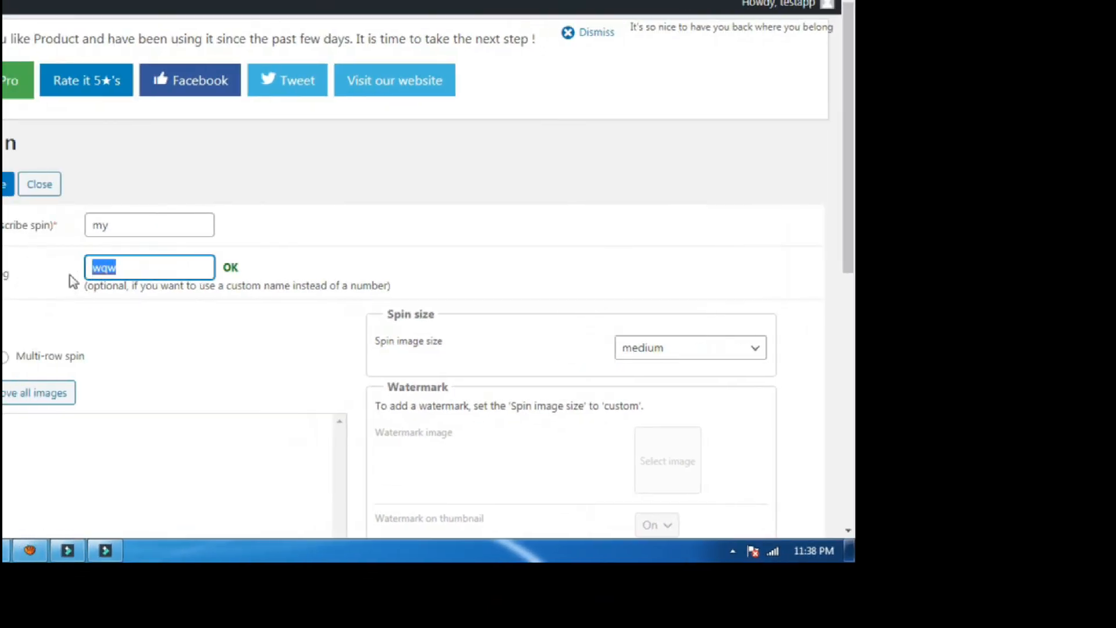
pyautogui.write('my')
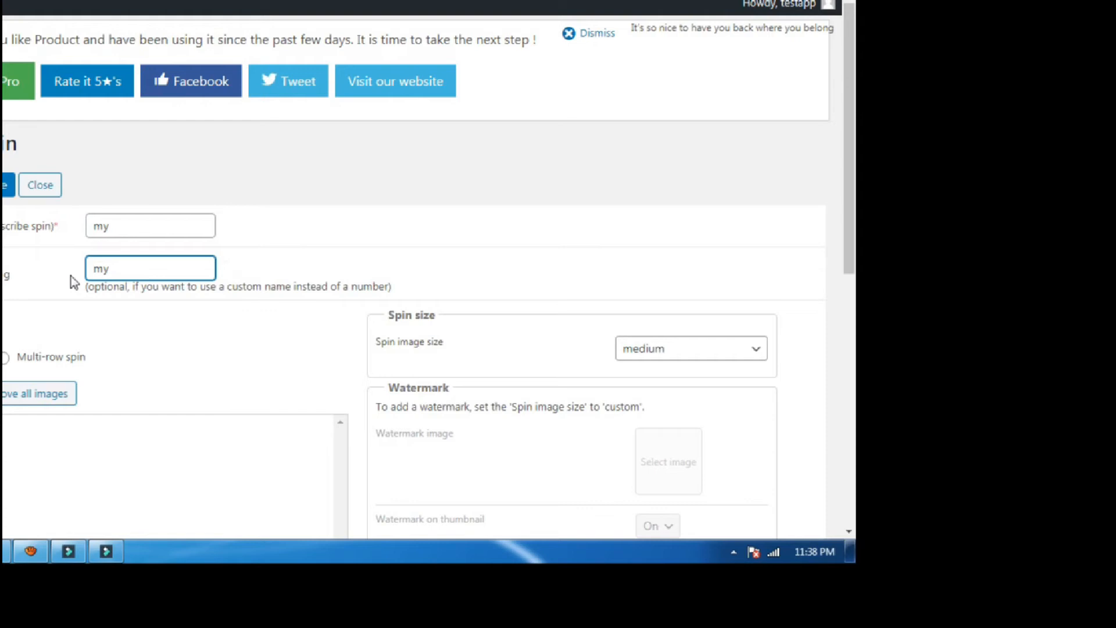
pyautogui.scroll(-4, 74, 283)
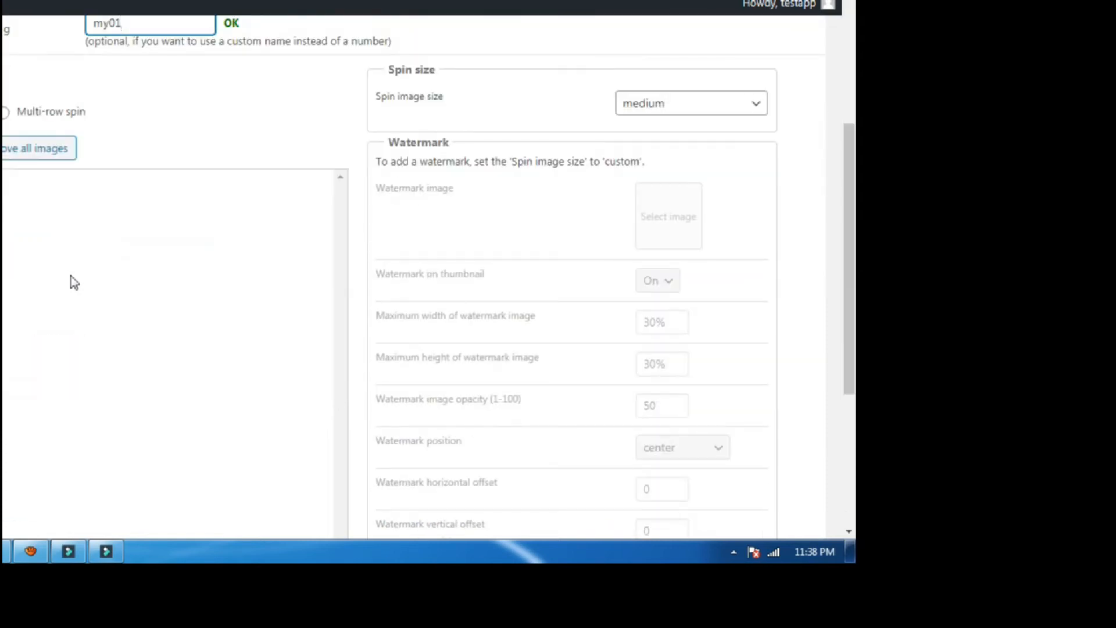
pyautogui.scroll(3, 74, 282)
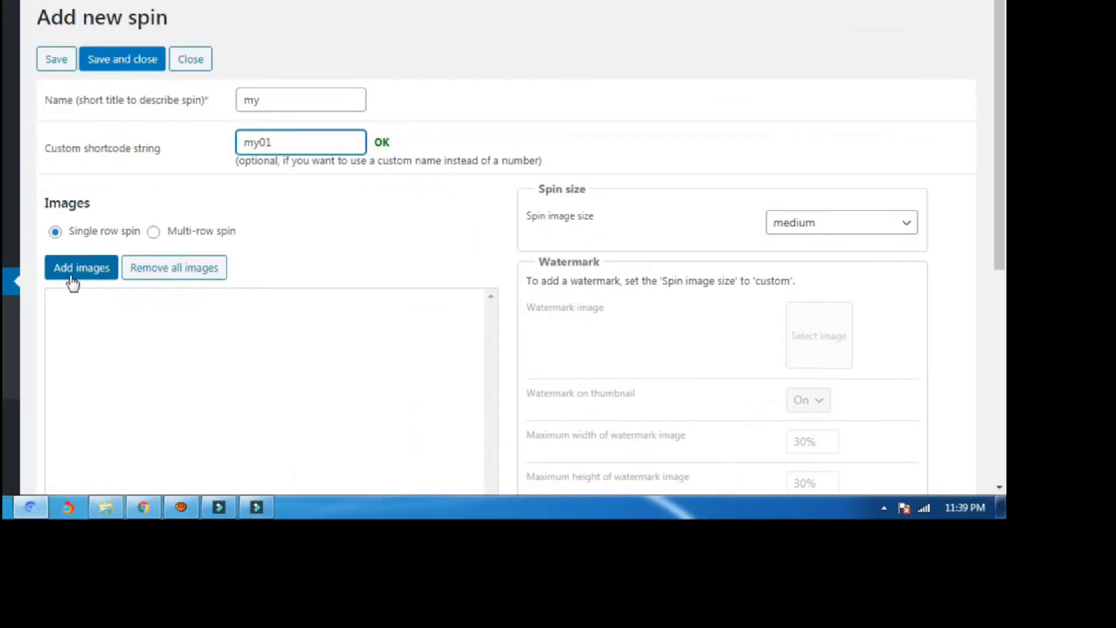
# Start uploading spin images from the computer, then cancel and close the media window.
pyautogui.click(71, 282)
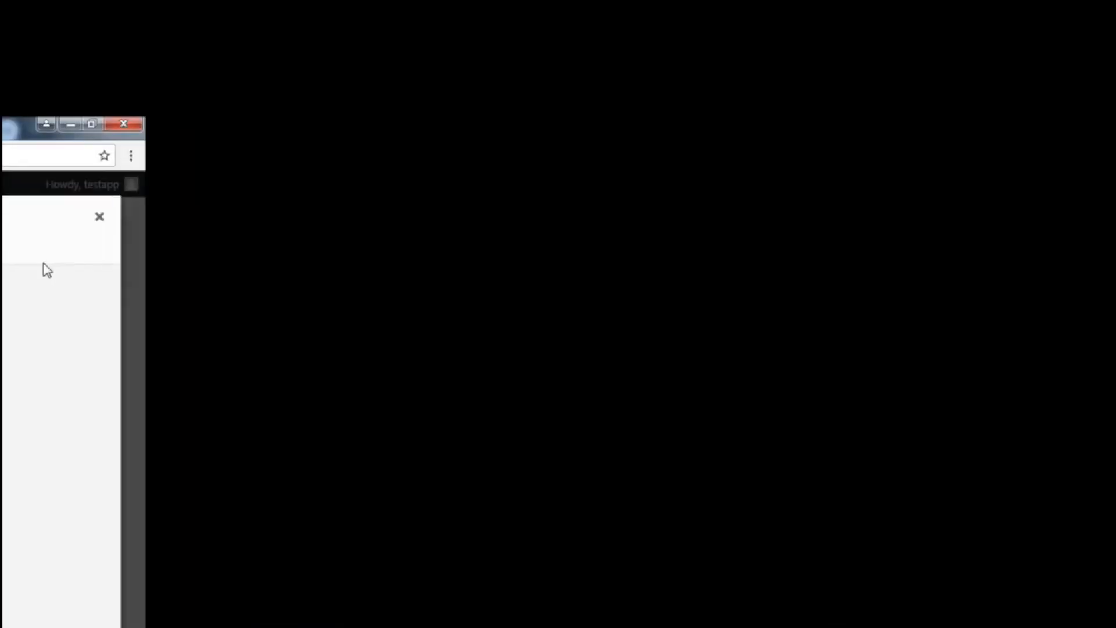
pyautogui.click(75, 281)
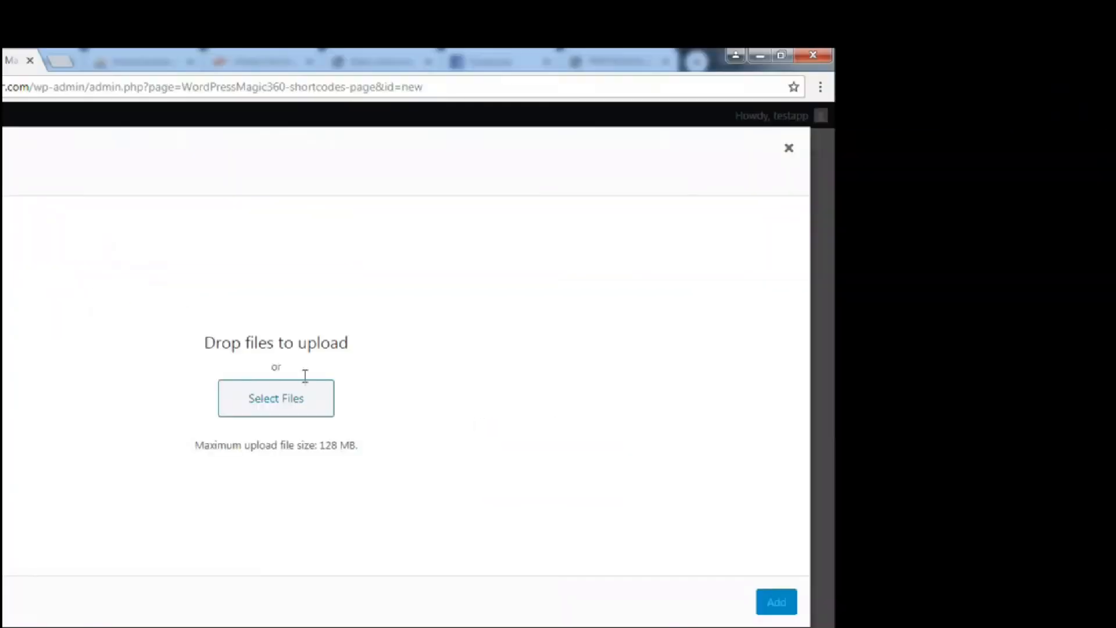
pyautogui.click(288, 398)
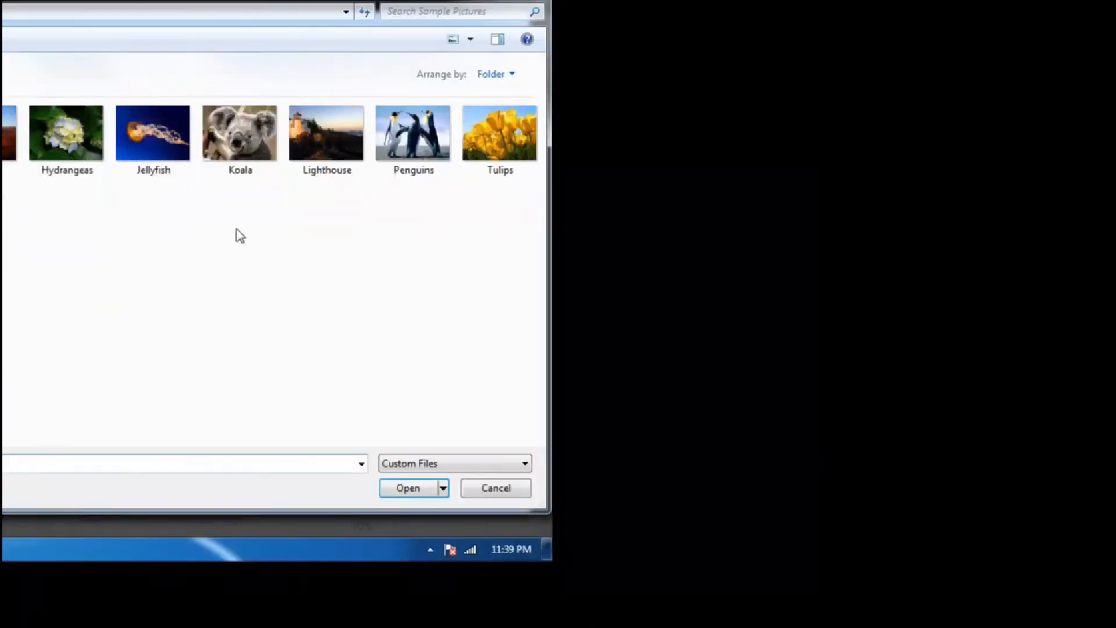
pyautogui.click(73, 279)
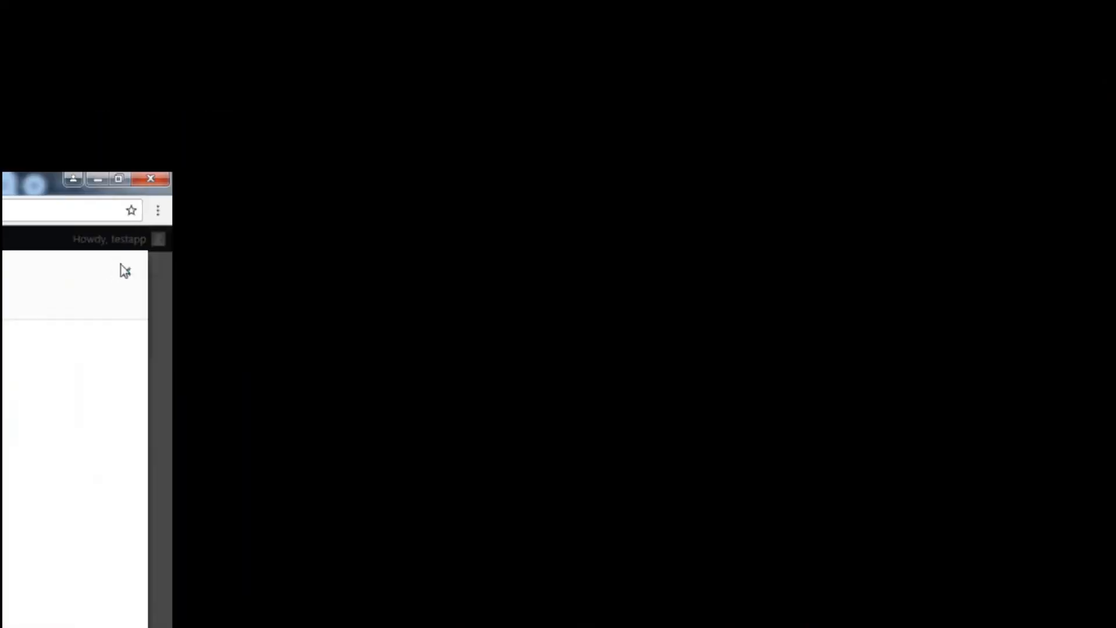
pyautogui.click(121, 265)
# Check the spin image size options, leaving the size at medium.
pyautogui.scroll(-4, 16, 325)
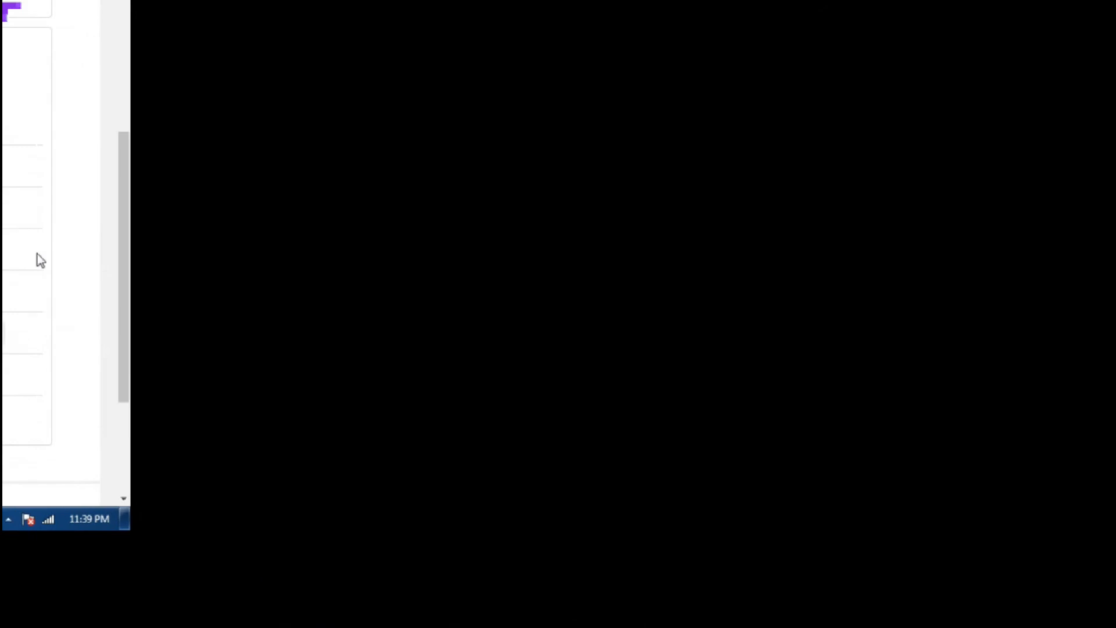
pyautogui.scroll(4, 66, 281)
pyautogui.click(71, 274)
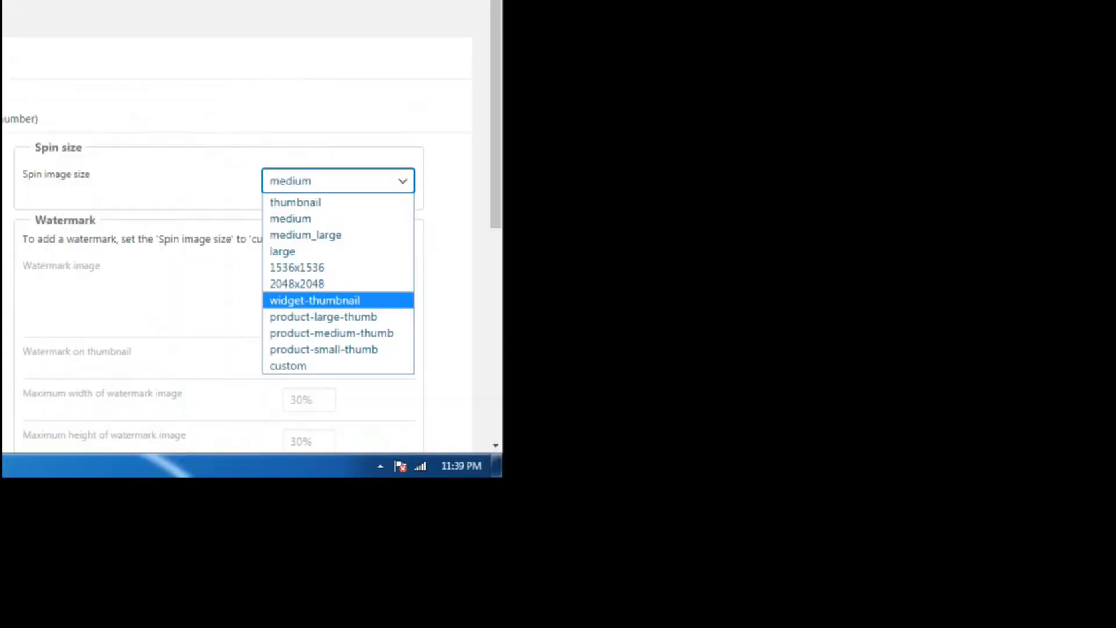
pyautogui.click(72, 282)
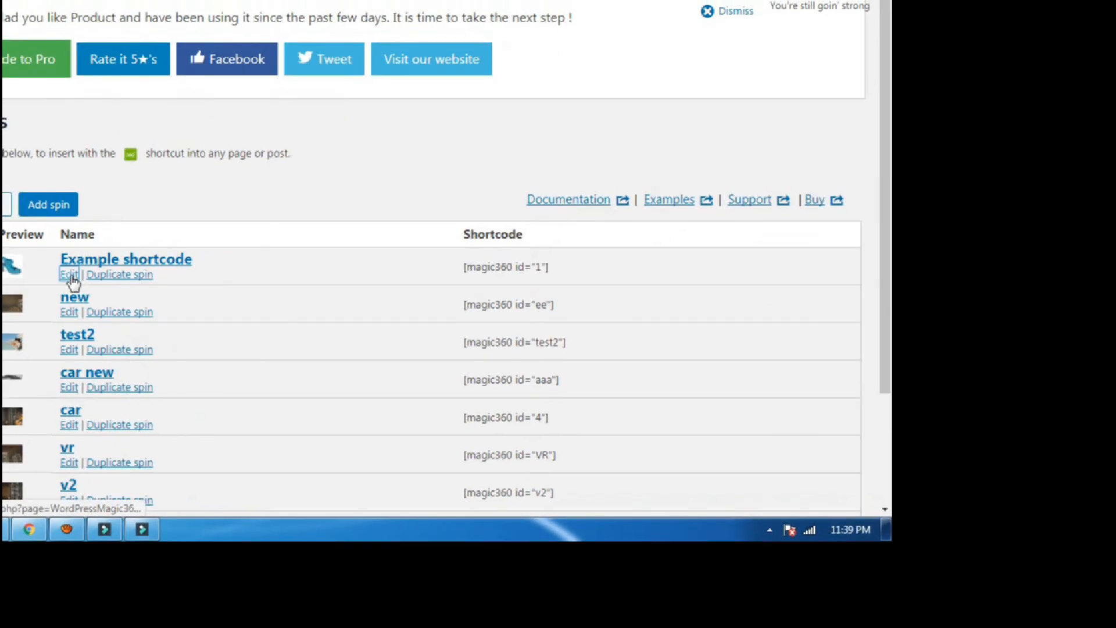
# Open the Example shortcode spin and review its large shoe-960 images, watermark settings and shoe preview.
pyautogui.click(69, 275)
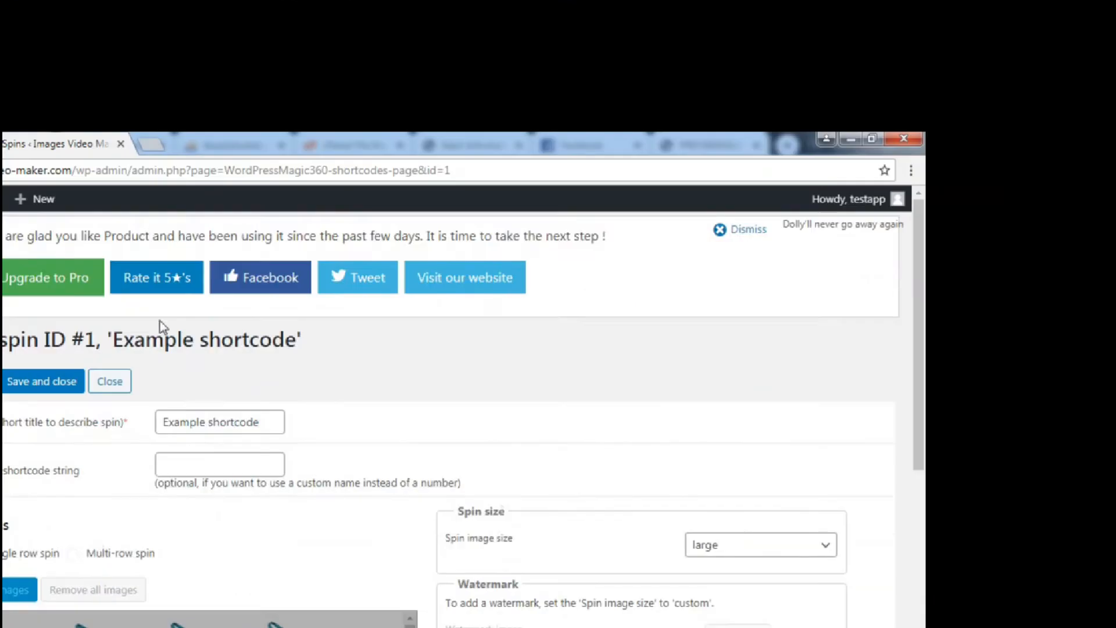
pyautogui.scroll(-4, 258, 300)
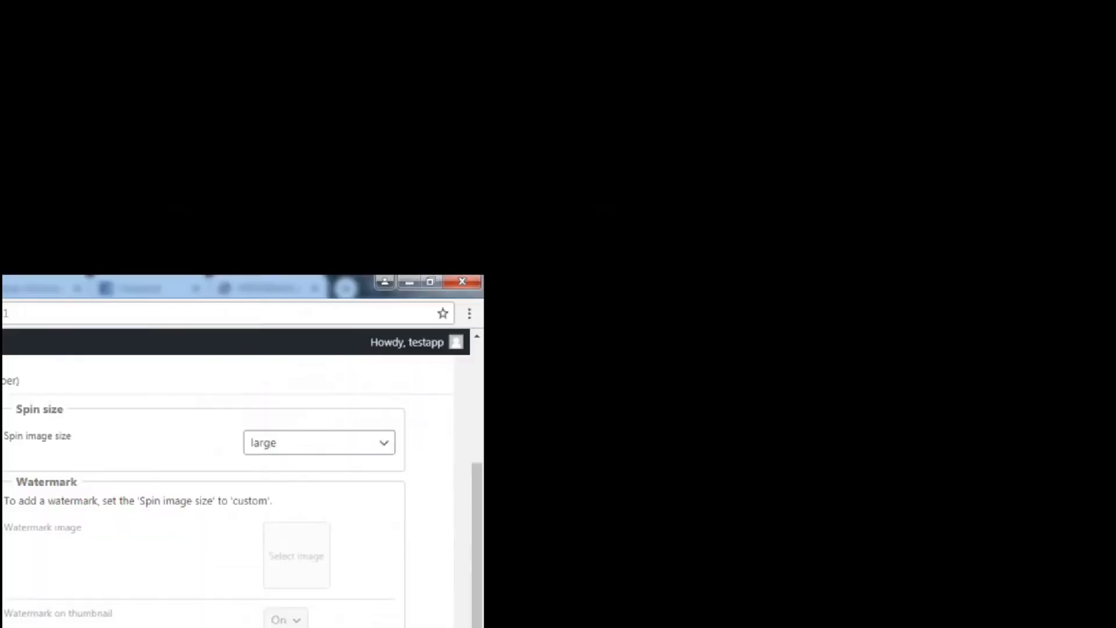
pyautogui.scroll(-4, 73, 282)
pyautogui.scroll(5, 73, 282)
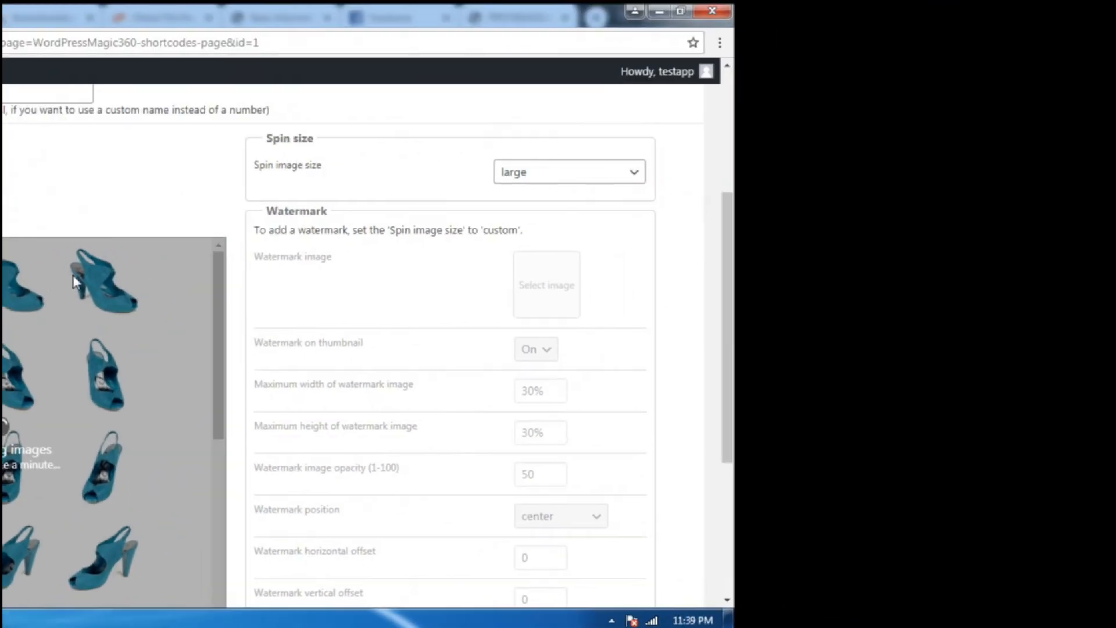
pyautogui.scroll(-3, 107, 283)
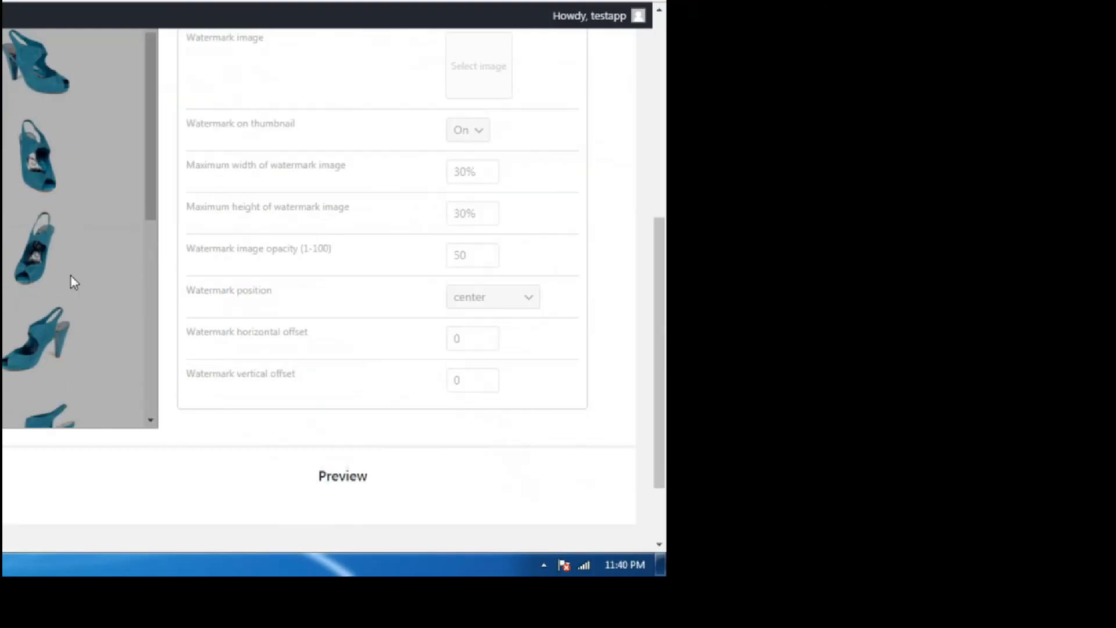
pyautogui.scroll(3, 74, 283)
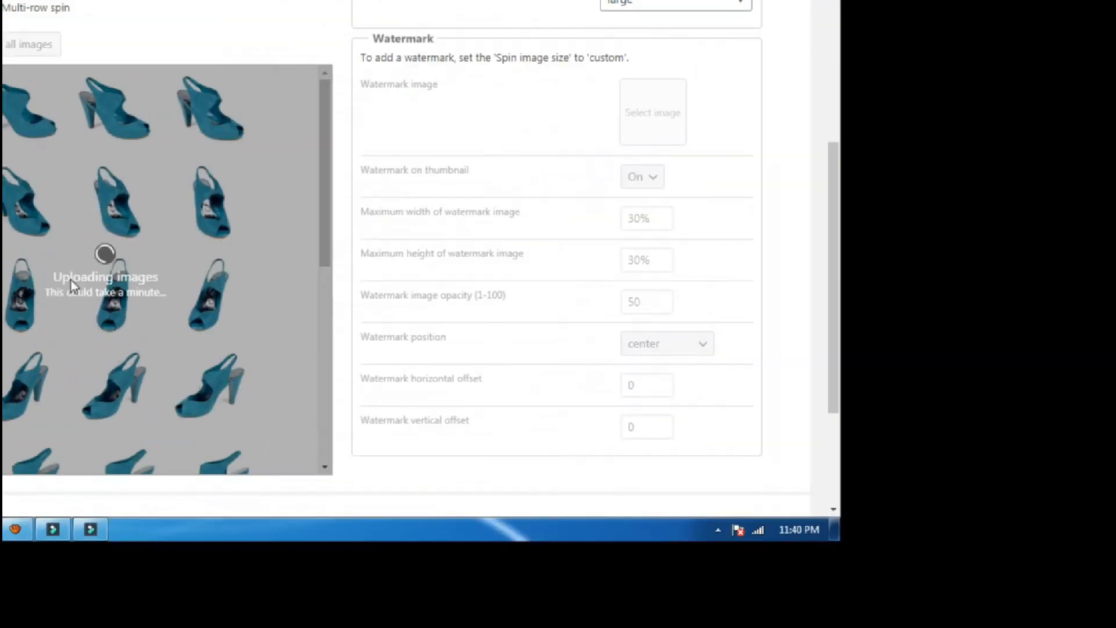
pyautogui.scroll(3, 74, 283)
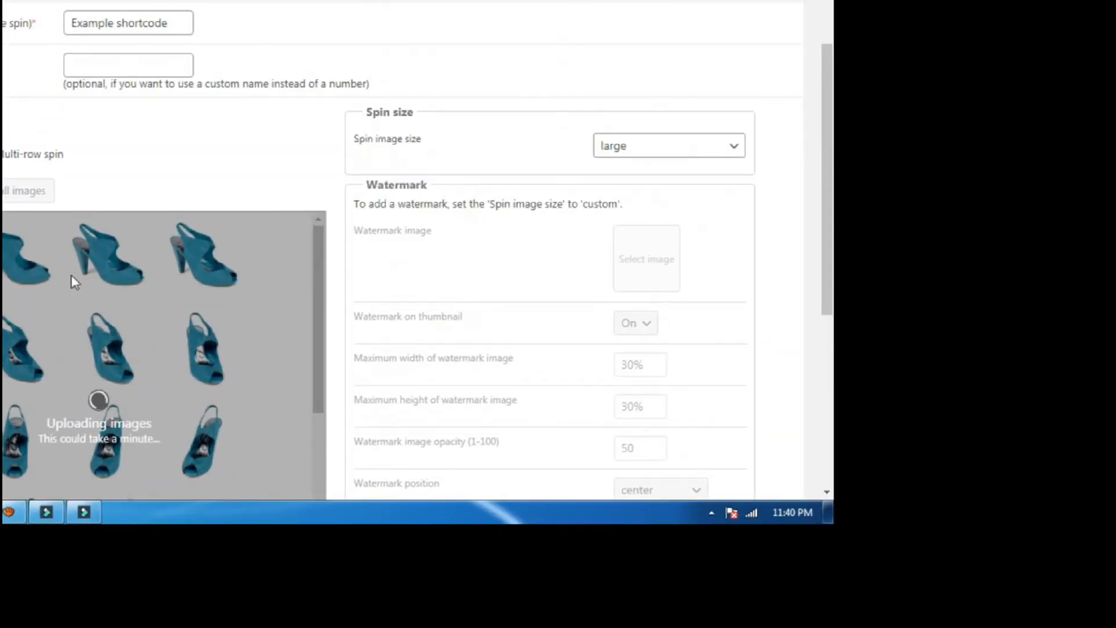
pyautogui.scroll(-3, 74, 283)
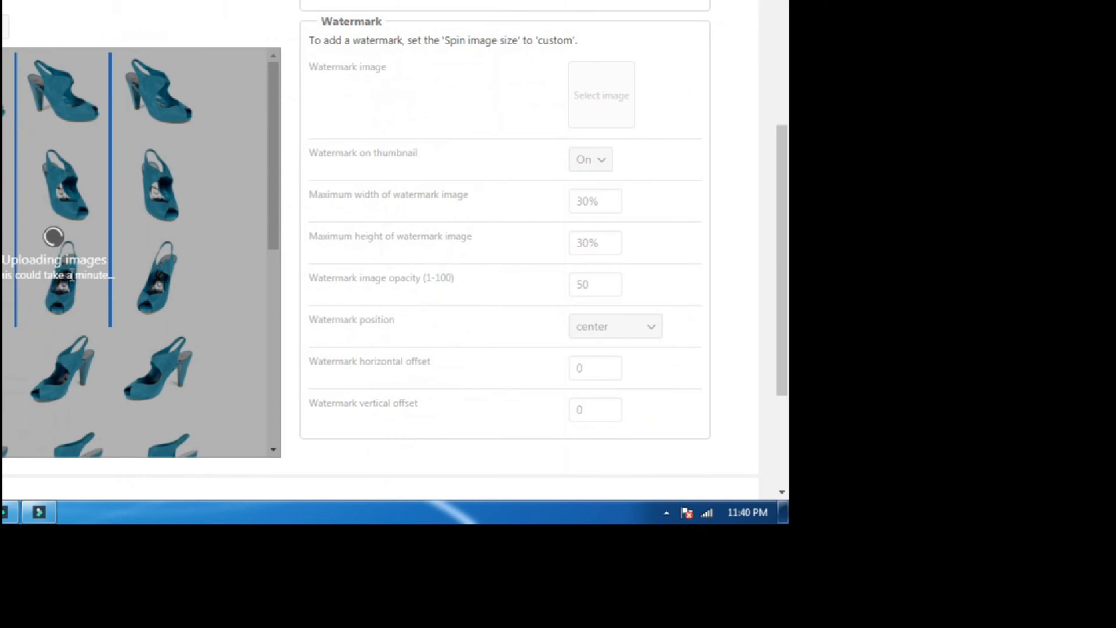
pyautogui.scroll(1, 74, 283)
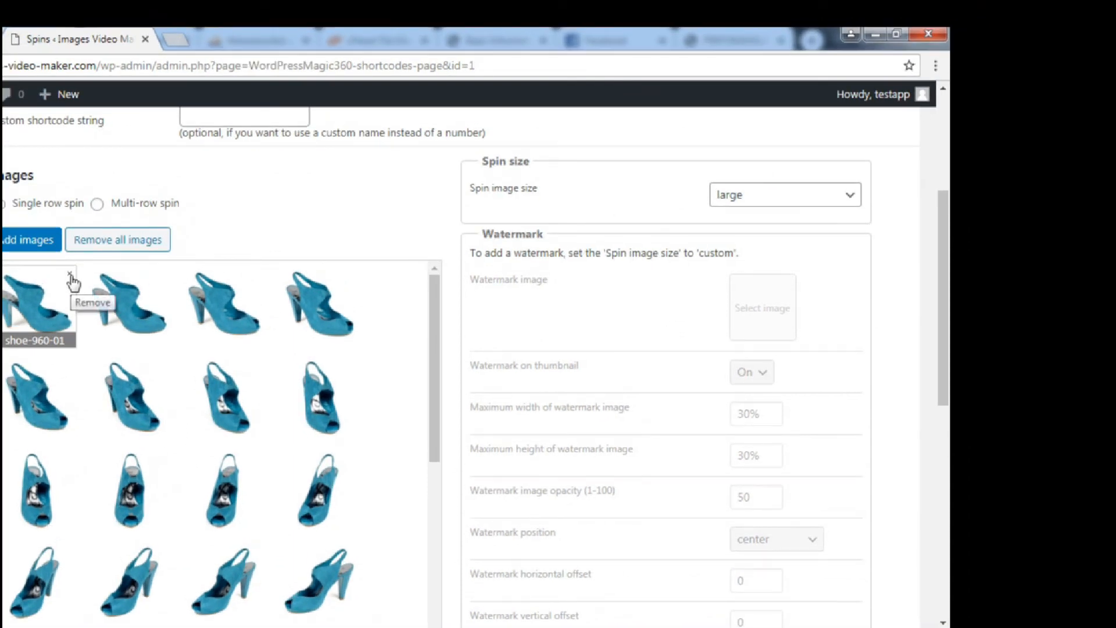
pyautogui.scroll(-10, 221, 448)
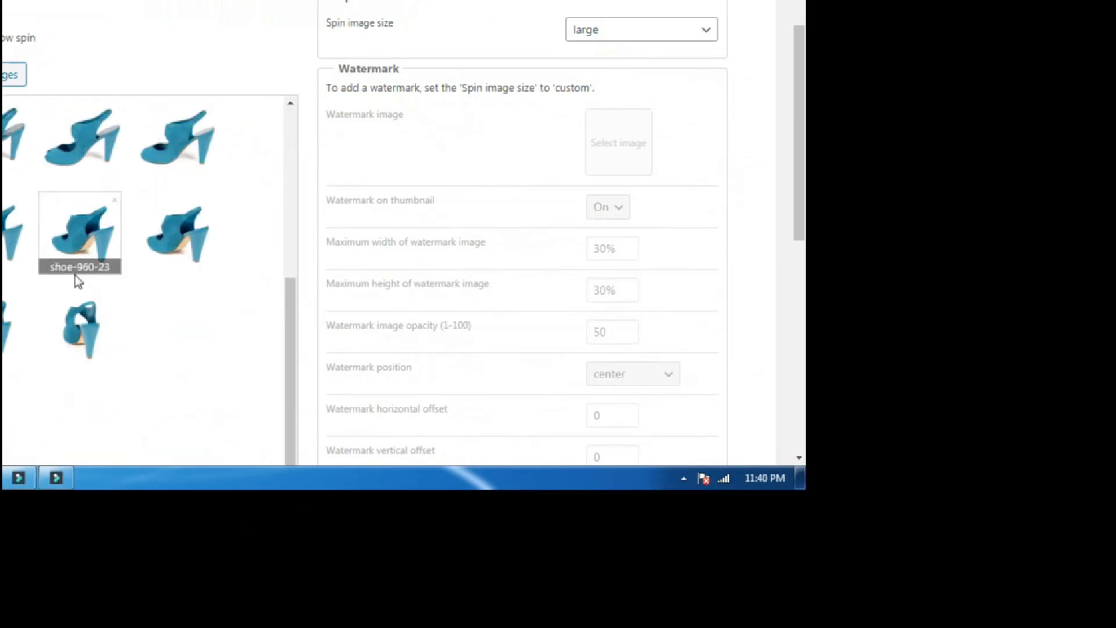
pyautogui.scroll(-2, 258, 291)
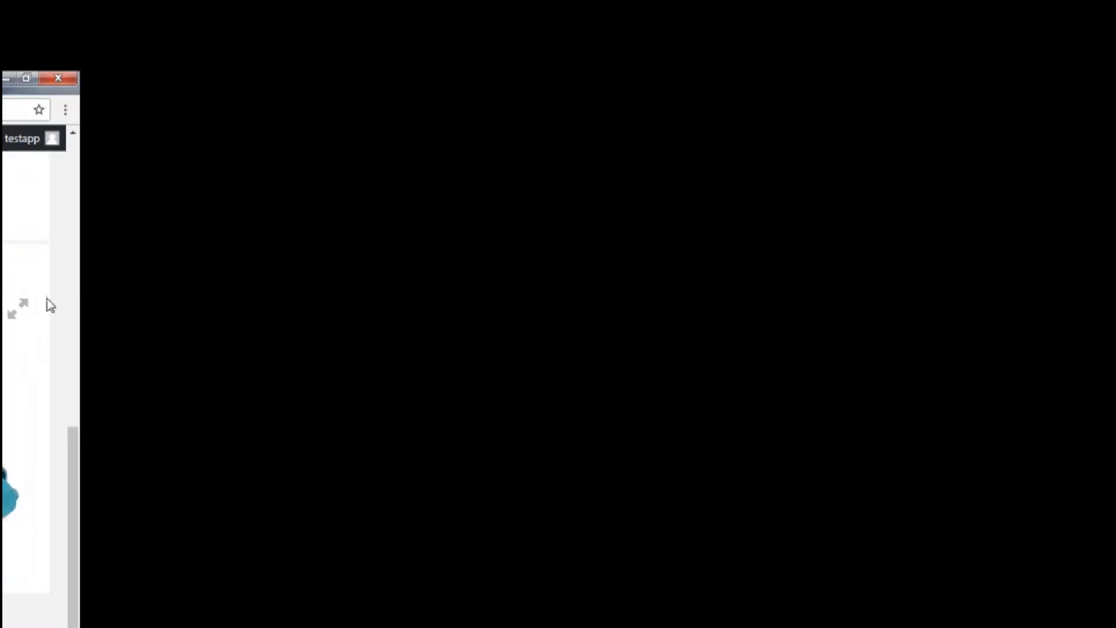
# View the shoe spin preview full screen, then scroll back through the spin's settings.
pyautogui.click(72, 283)
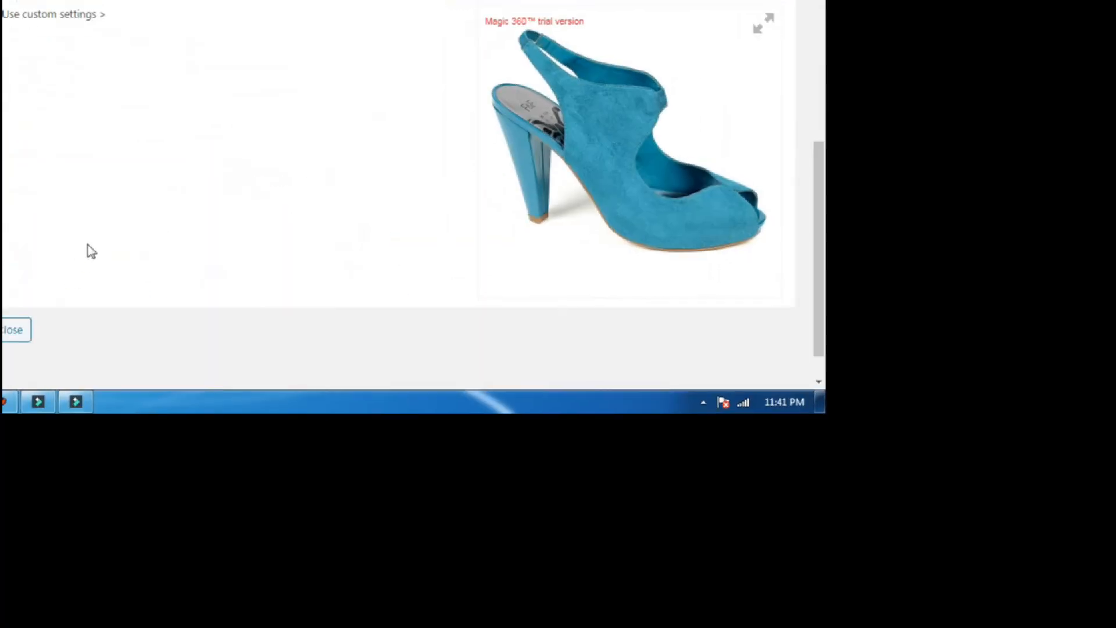
pyautogui.scroll(6, 71, 276)
pyautogui.scroll(-7, 71, 277)
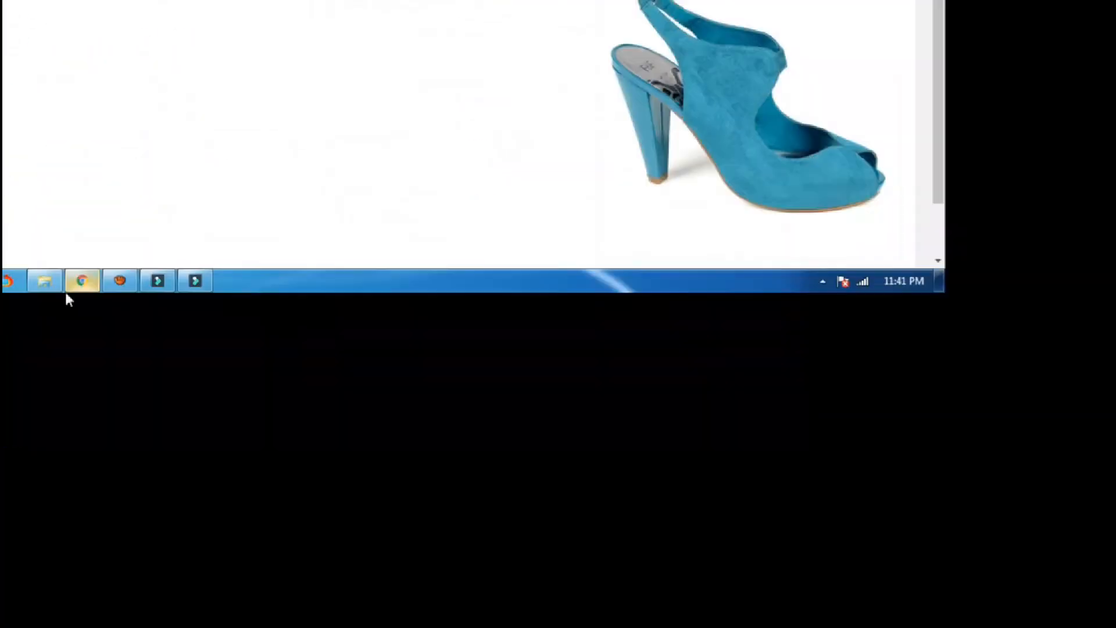
pyautogui.scroll(-3, 89, 251)
pyautogui.scroll(8, 89, 251)
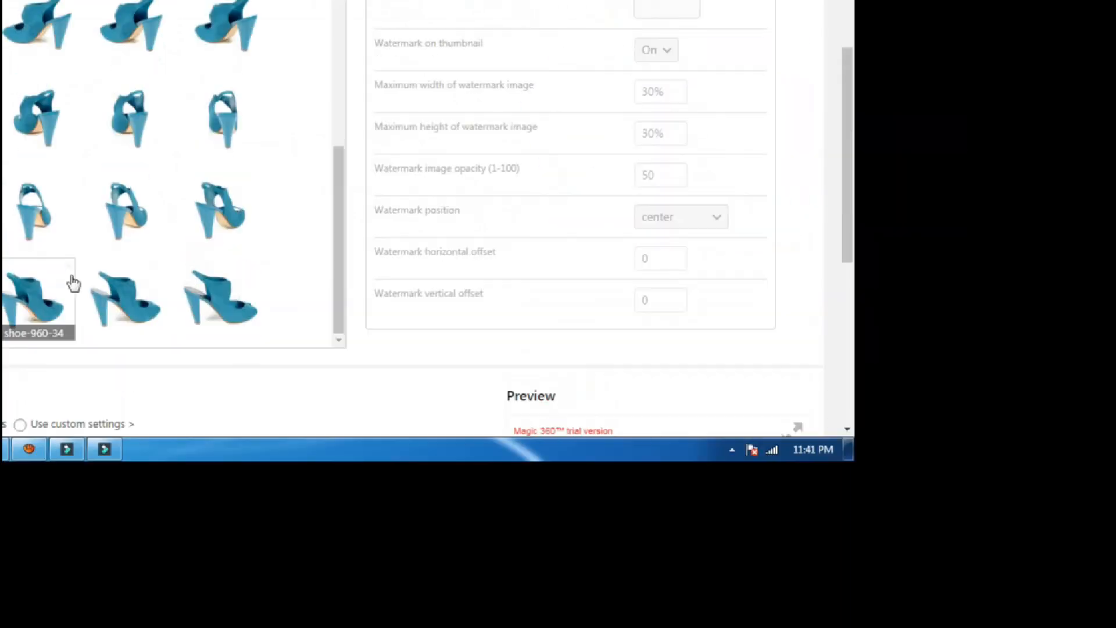
pyautogui.scroll(6, 71, 278)
pyautogui.scroll(-6, 512, 238)
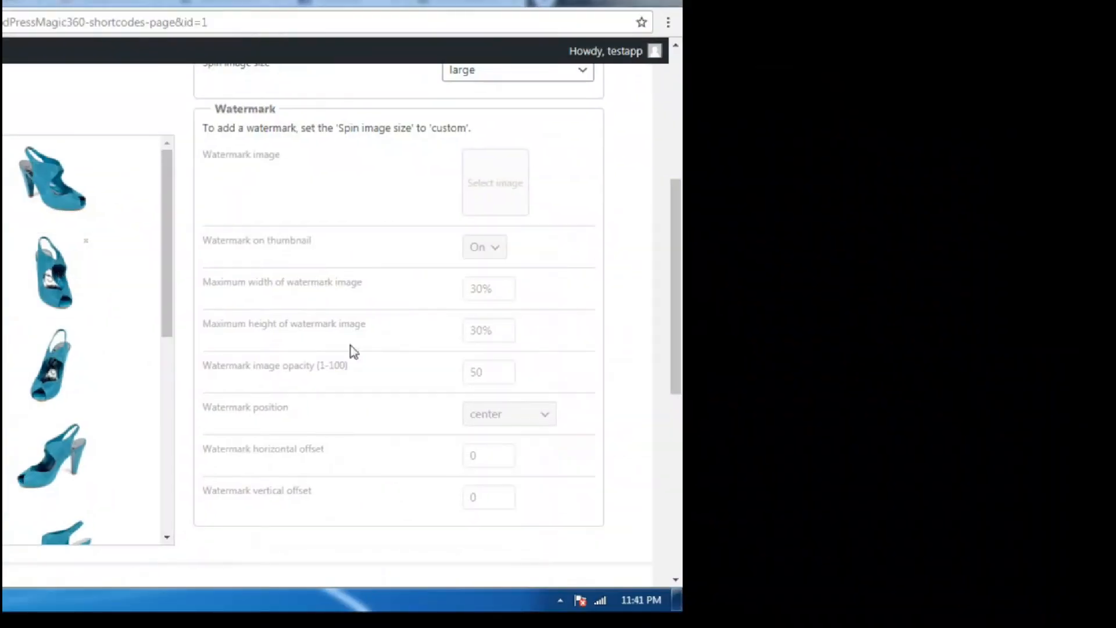
pyautogui.scroll(-4, 797, 453)
pyautogui.scroll(6, 74, 283)
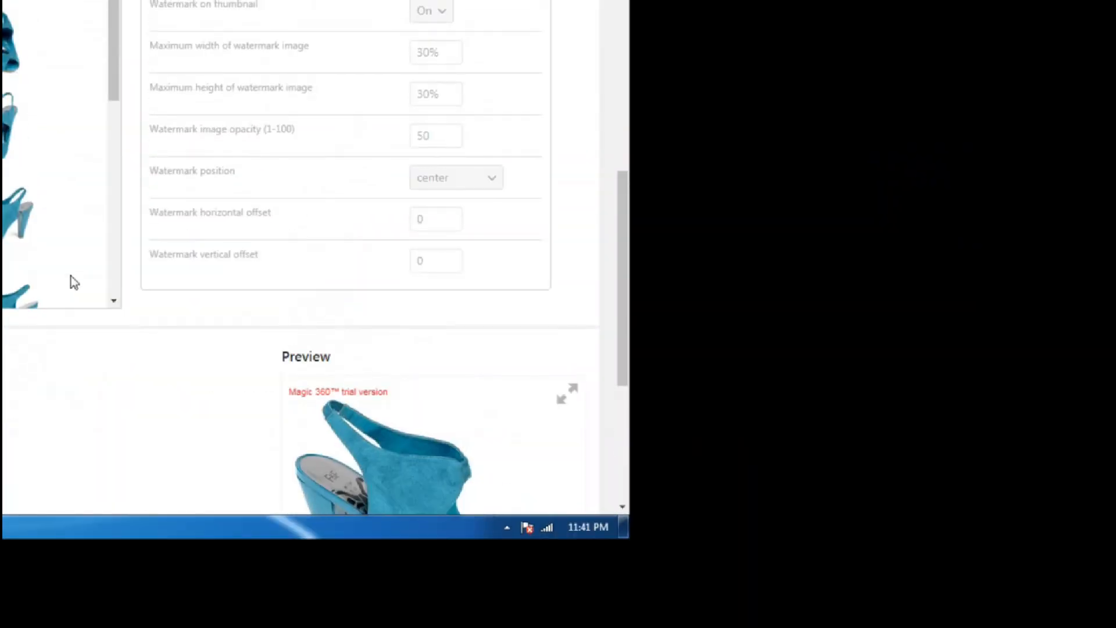
pyautogui.scroll(1, 75, 282)
pyautogui.scroll(-5, 306, 302)
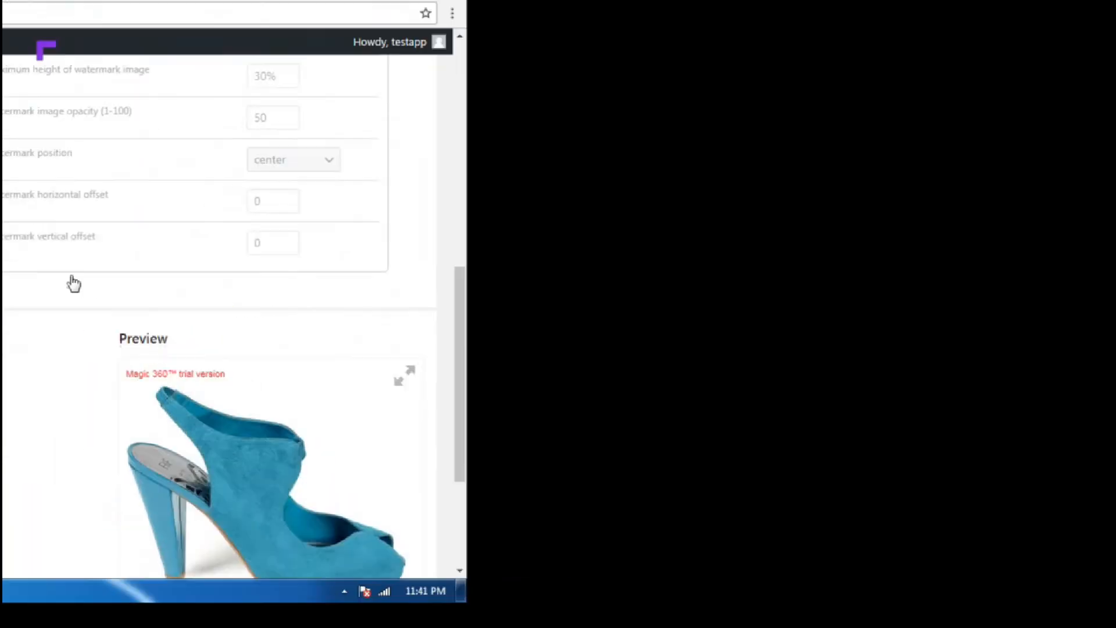
pyautogui.scroll(4, 74, 282)
pyautogui.scroll(4, 75, 282)
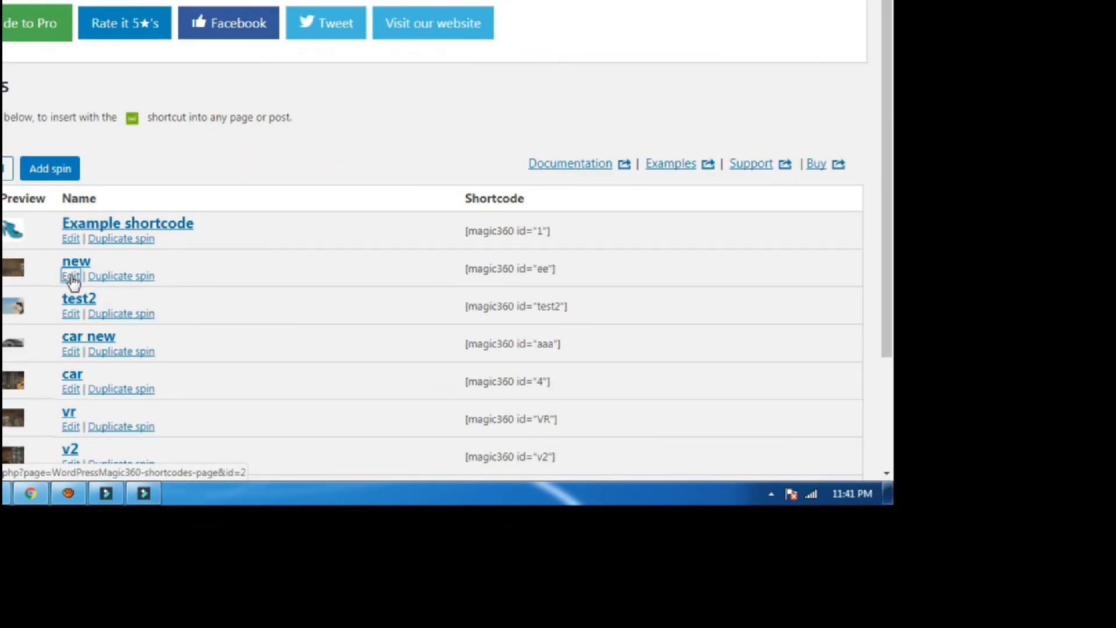
# Open the 'new' spin and review its custom 900 by 200 px size, watermark and preview settings.
pyautogui.click(71, 276)
pyautogui.scroll(-5, 72, 282)
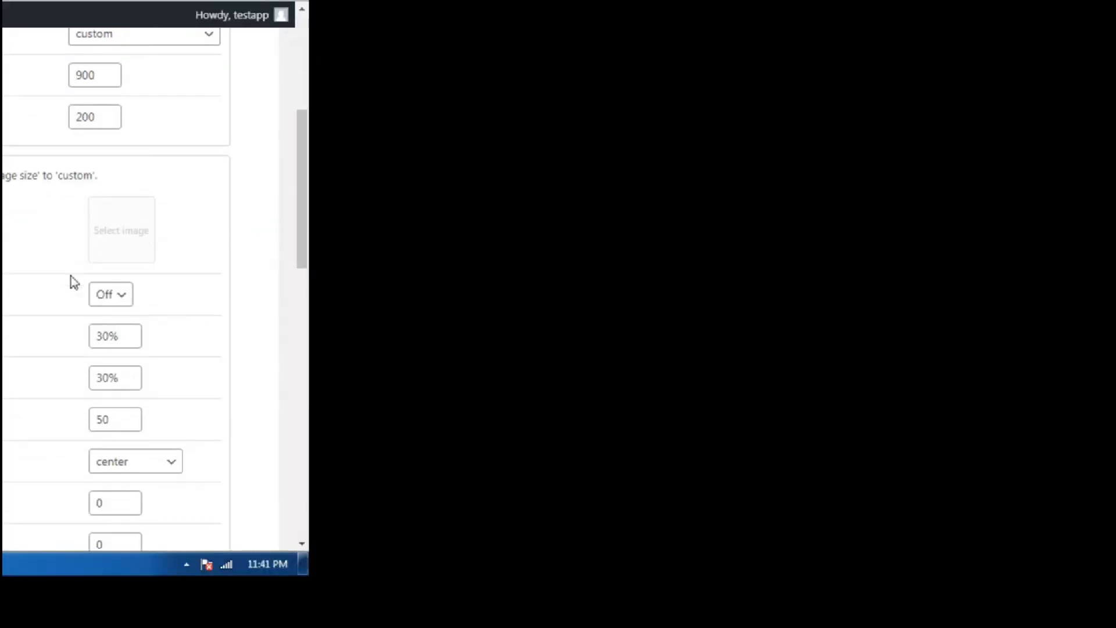
pyautogui.scroll(-5, 71, 286)
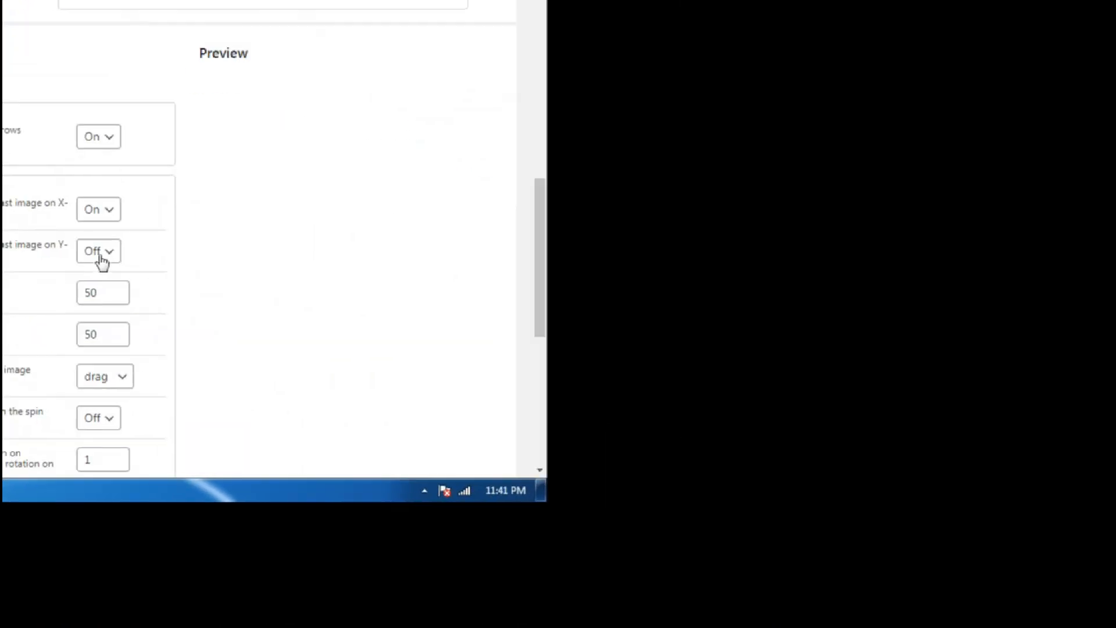
pyautogui.scroll(8, 178, 241)
pyautogui.scroll(4, 74, 283)
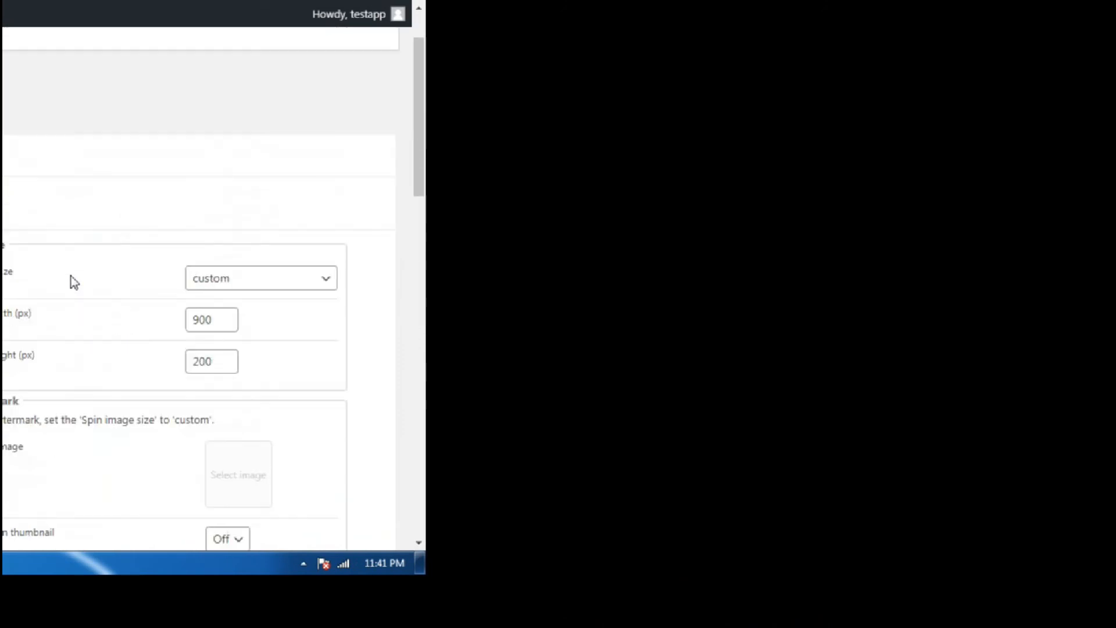
pyautogui.scroll(-8, 74, 283)
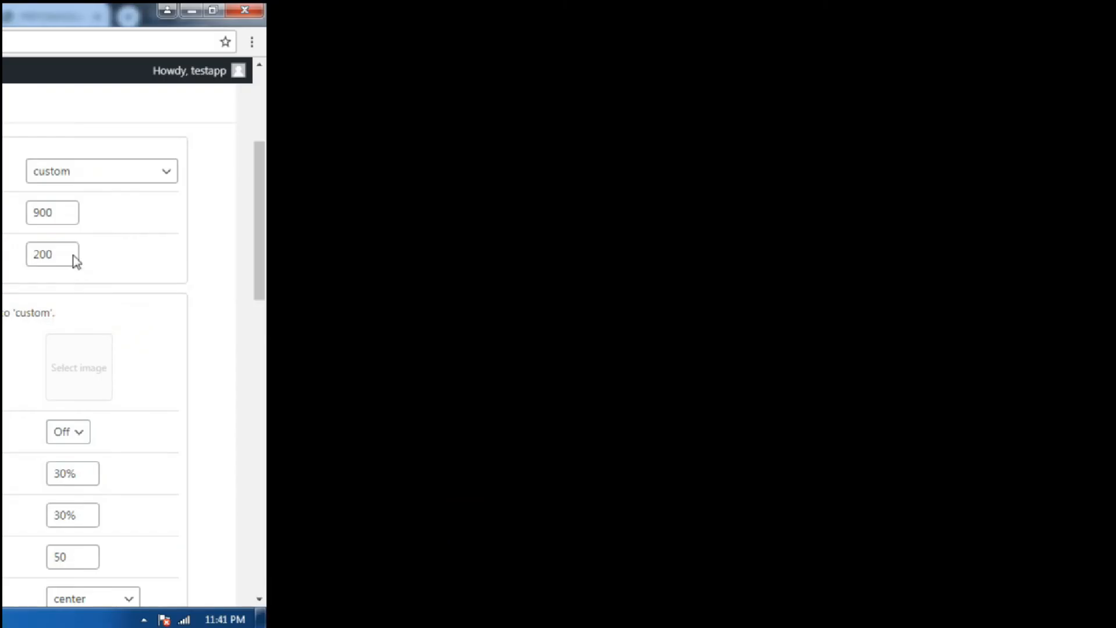
pyautogui.scroll(-4, 71, 282)
pyautogui.scroll(8, 69, 279)
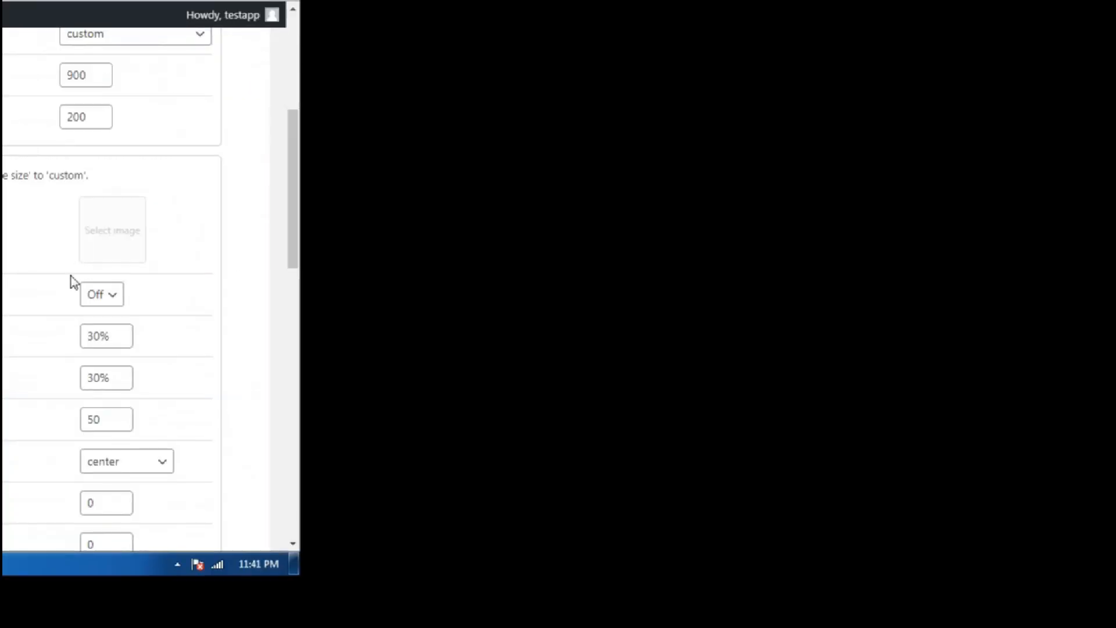
pyautogui.scroll(-3, 74, 282)
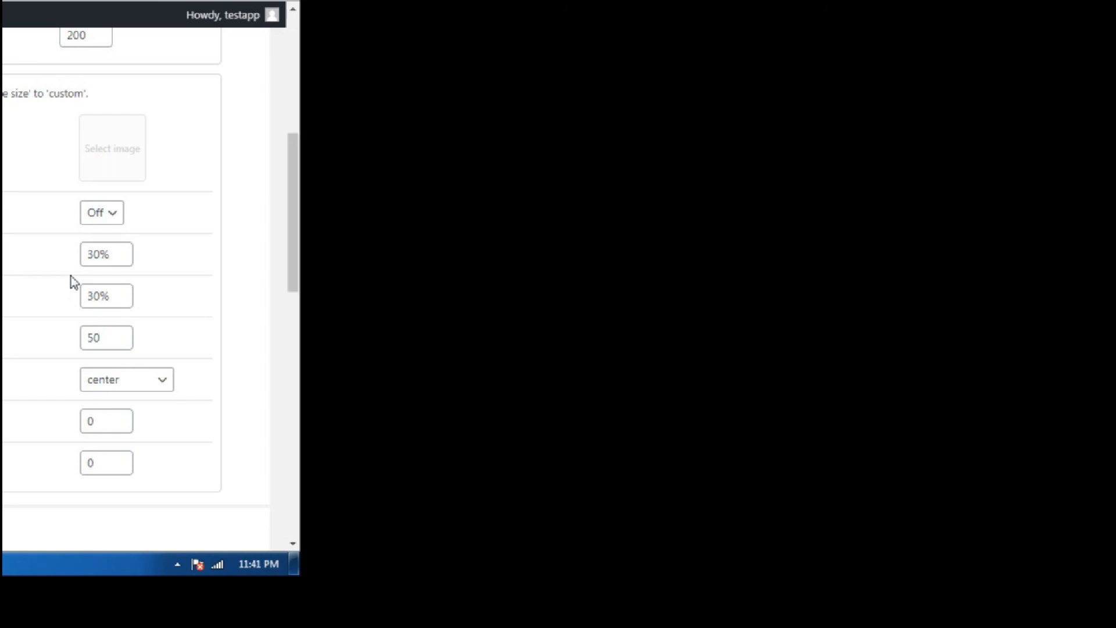
pyautogui.scroll(-10, 138, 354)
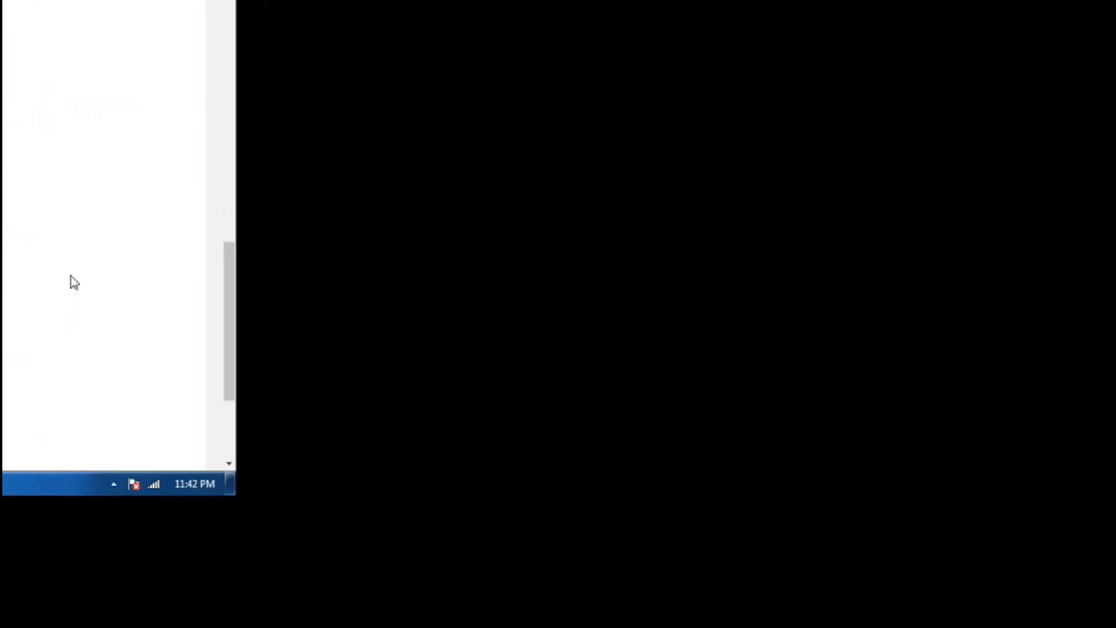
pyautogui.scroll(10, 74, 283)
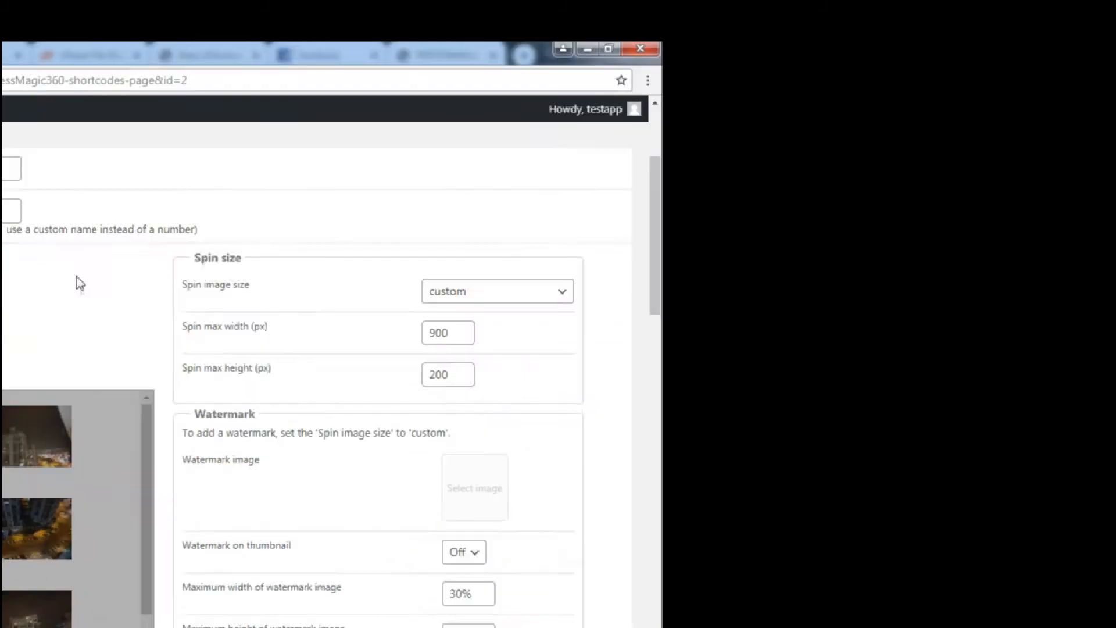
pyautogui.scroll(-1, 76, 279)
pyautogui.doubleClick(73, 275)
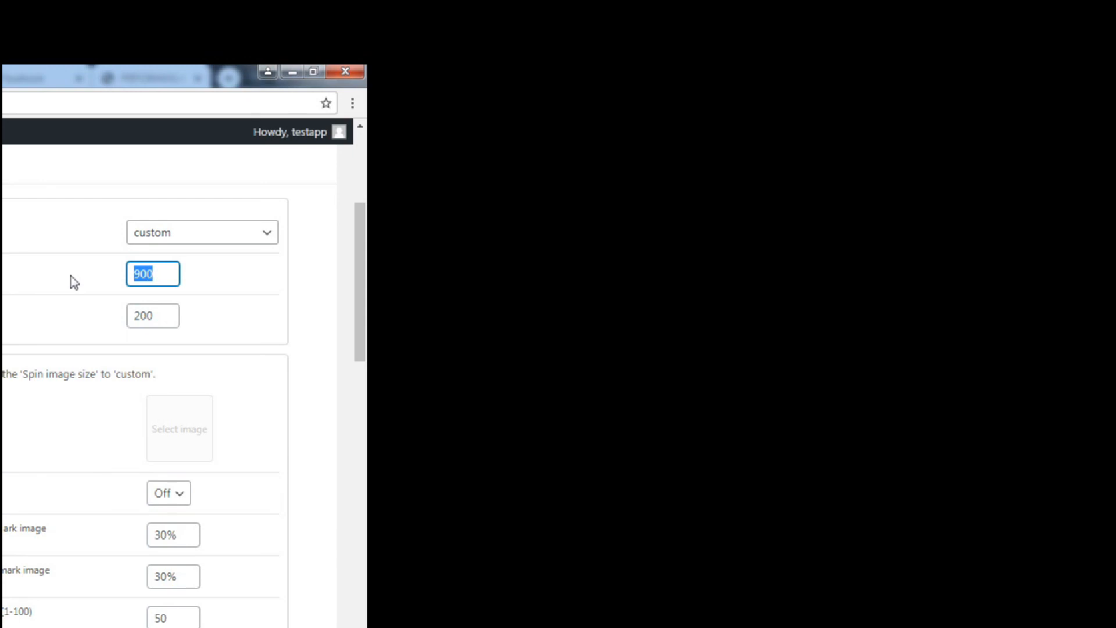
pyautogui.scroll(-10, 35, 403)
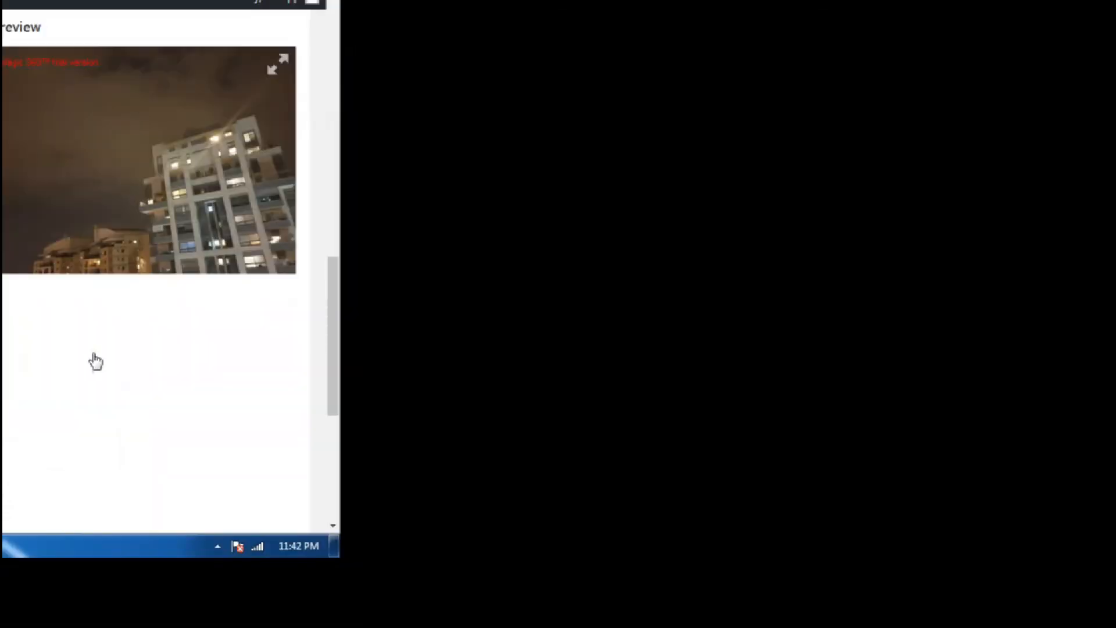
pyautogui.scroll(1, 94, 345)
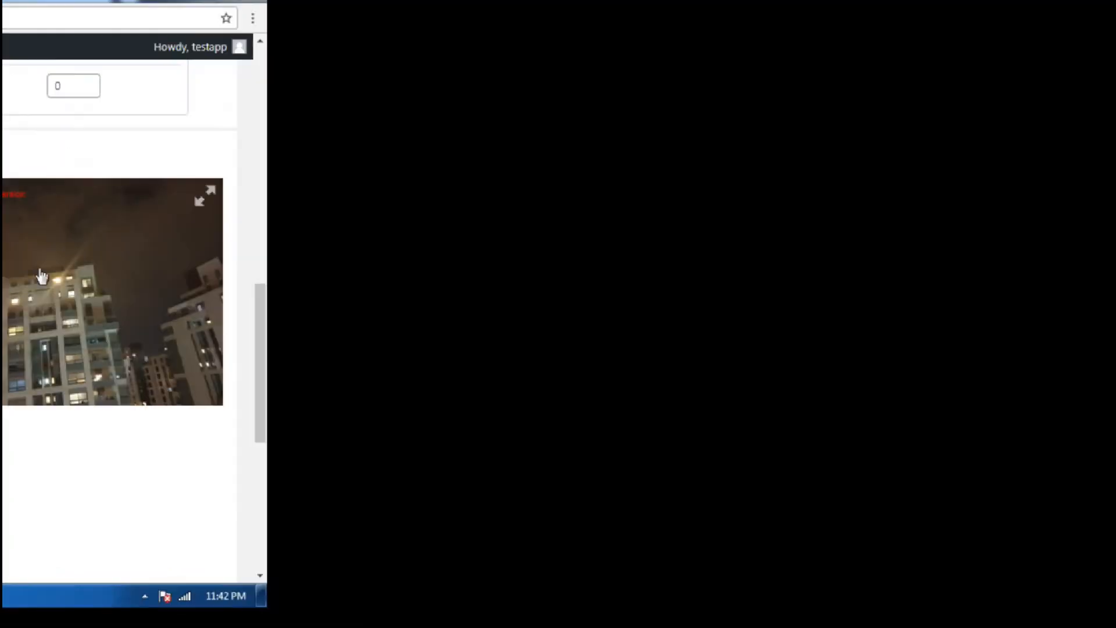